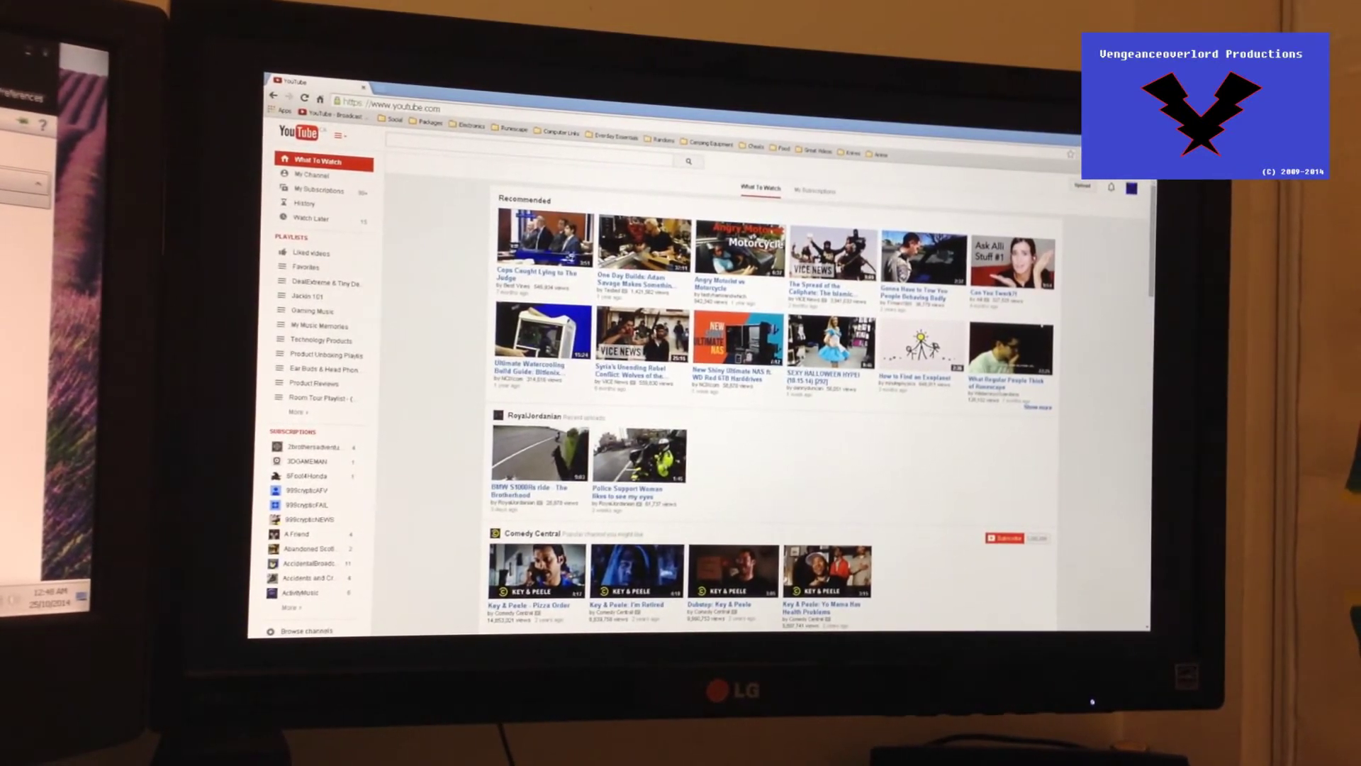
Return to the YouTube window and browse its recommended videos
{"action": "key", "text": "alt+F4"}
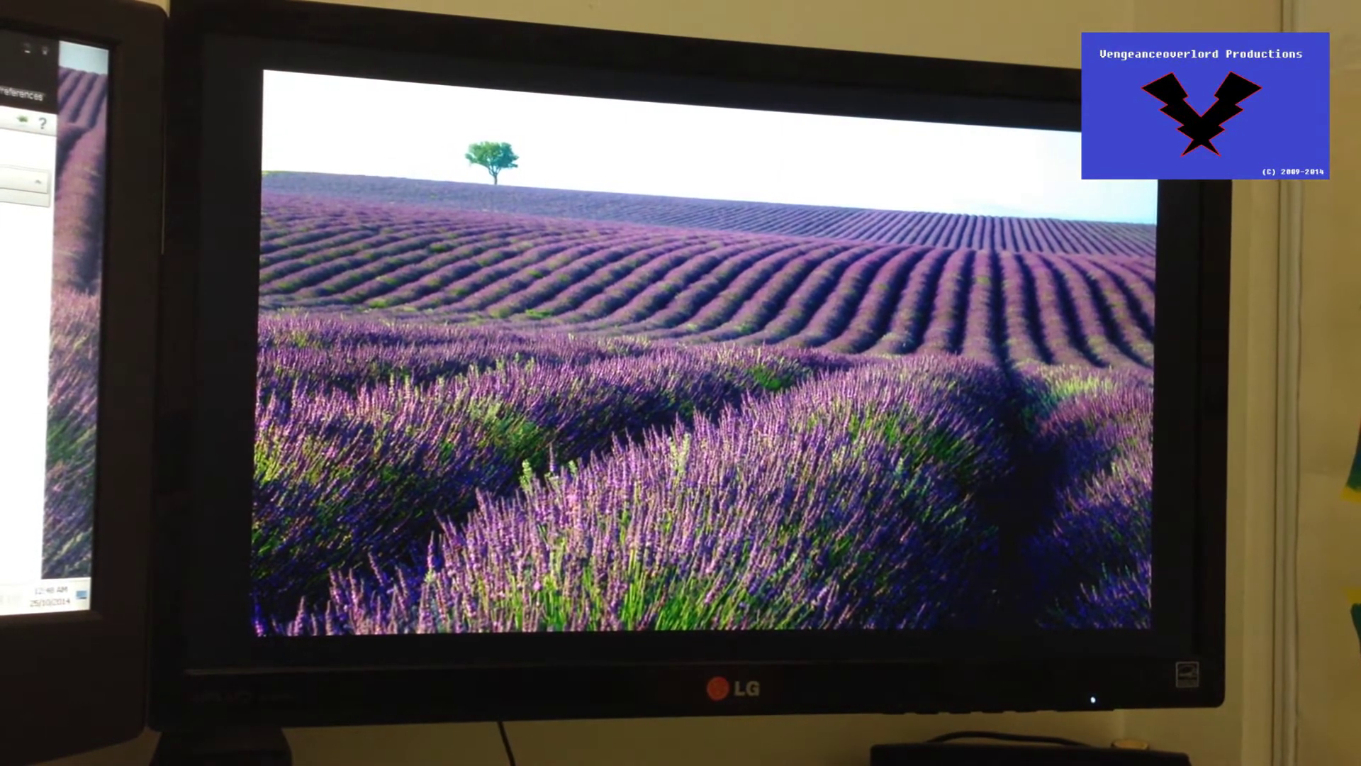
{"action": "key", "text": "super+d"}
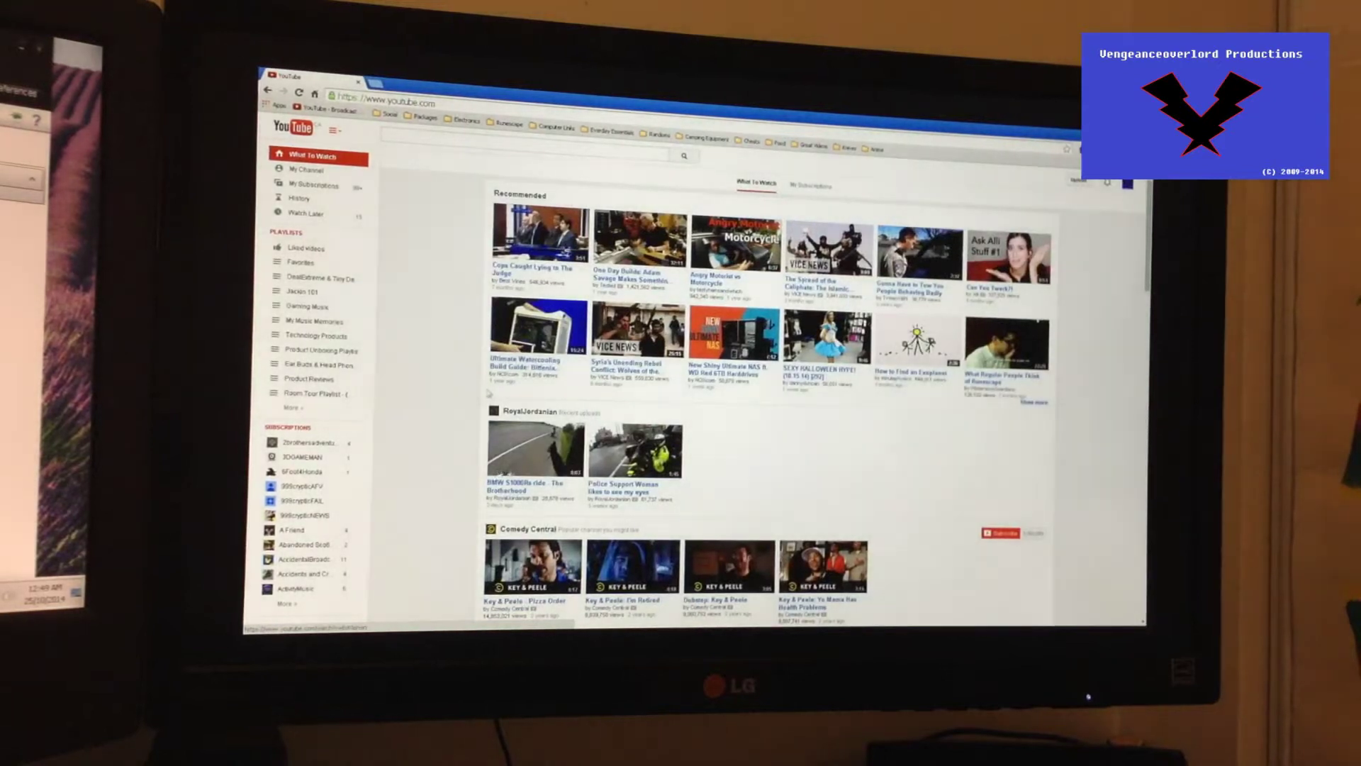
{"action": "left_click", "coordinate": [507, 376]}
{"action": "scroll", "coordinate": [508, 381], "scroll_direction": "down", "scroll_amount": 10}
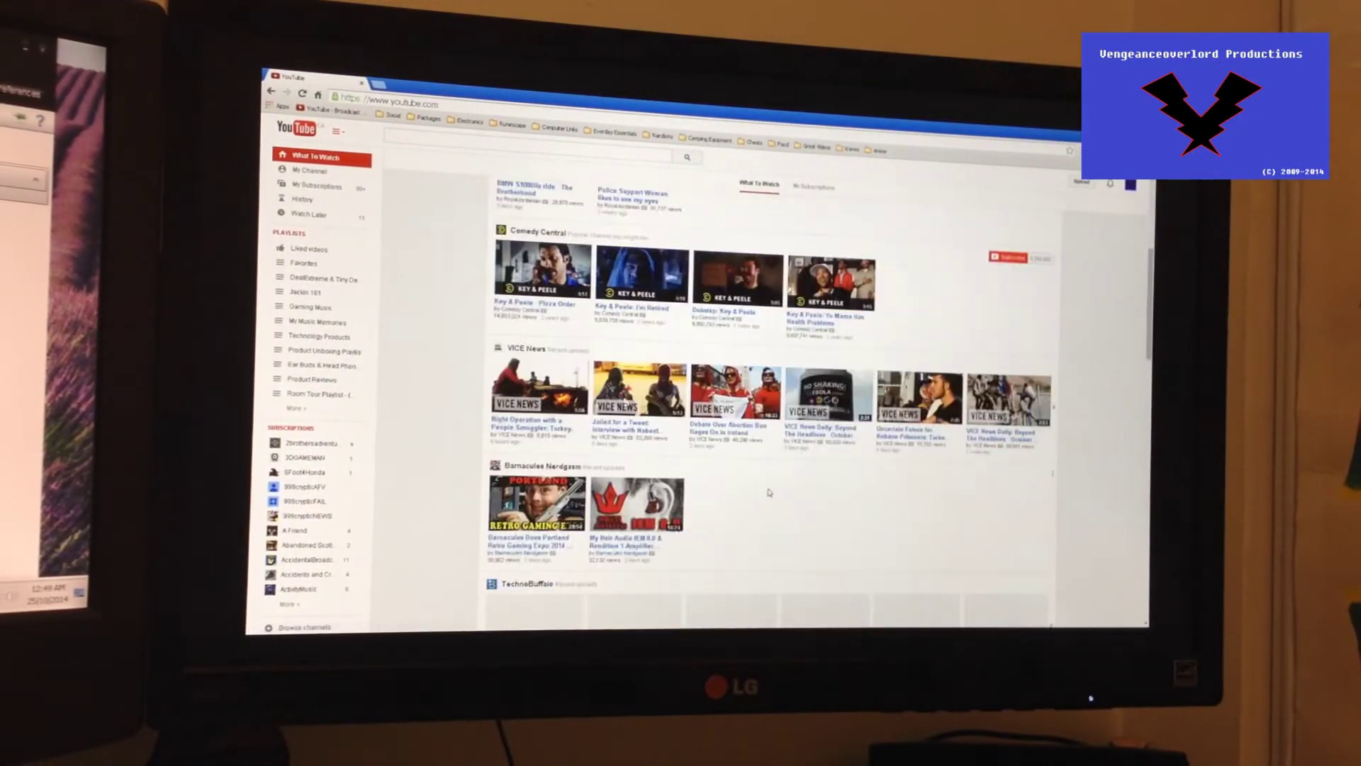
{"action": "scroll", "coordinate": [709, 397], "scroll_direction": "down", "scroll_amount": 3}
{"action": "scroll", "coordinate": [709, 397], "scroll_direction": "up", "scroll_amount": 5}
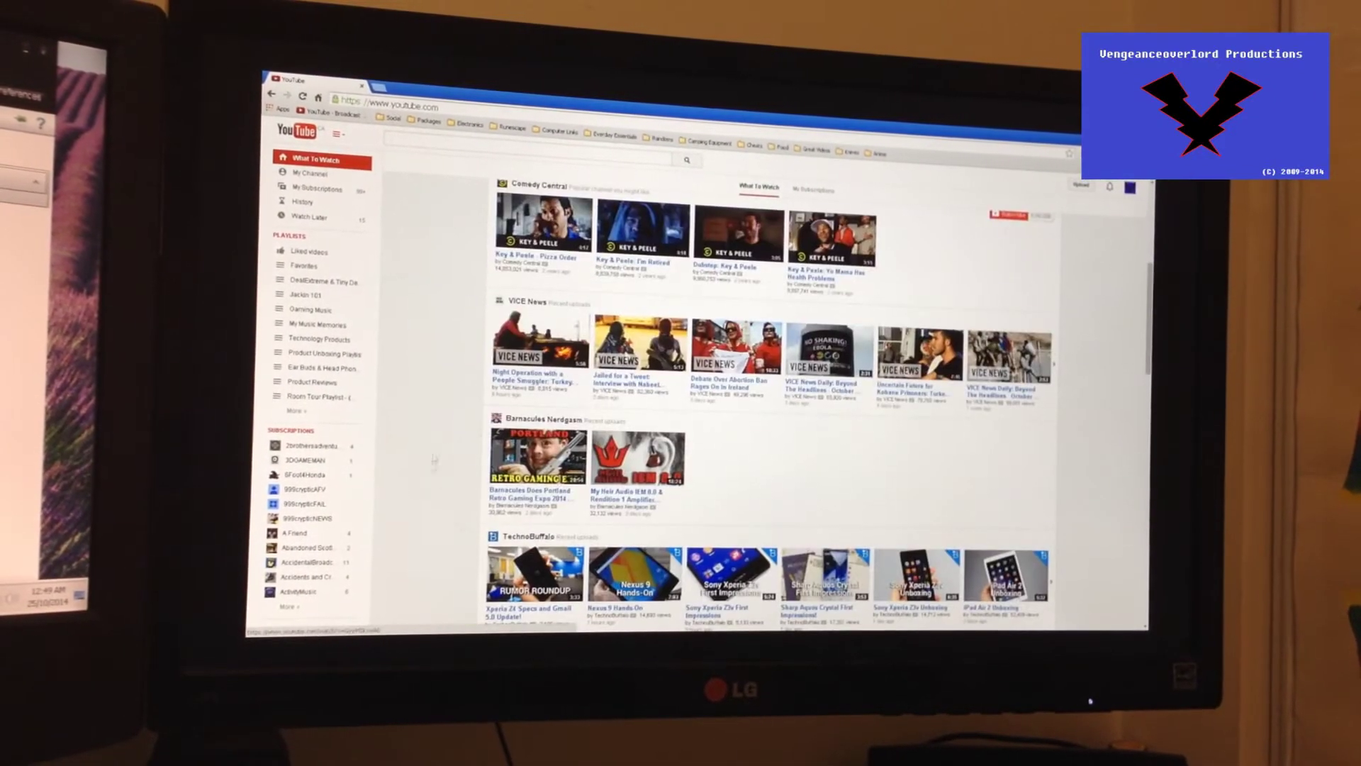
{"action": "scroll", "coordinate": [438, 504], "scroll_direction": "down", "scroll_amount": 5}
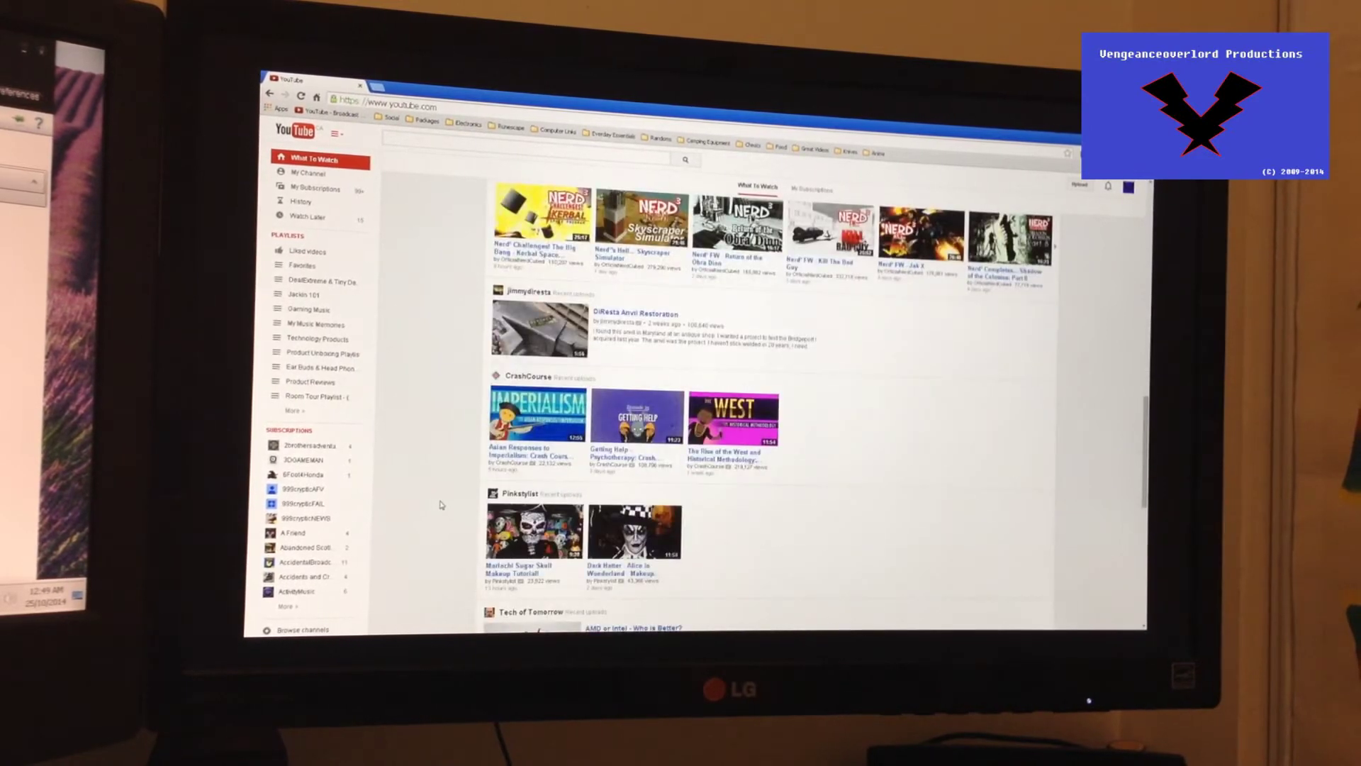
{"action": "scroll", "coordinate": [440, 505], "scroll_direction": "down", "scroll_amount": 7}
{"action": "scroll", "coordinate": [445, 507], "scroll_direction": "up", "scroll_amount": 5}
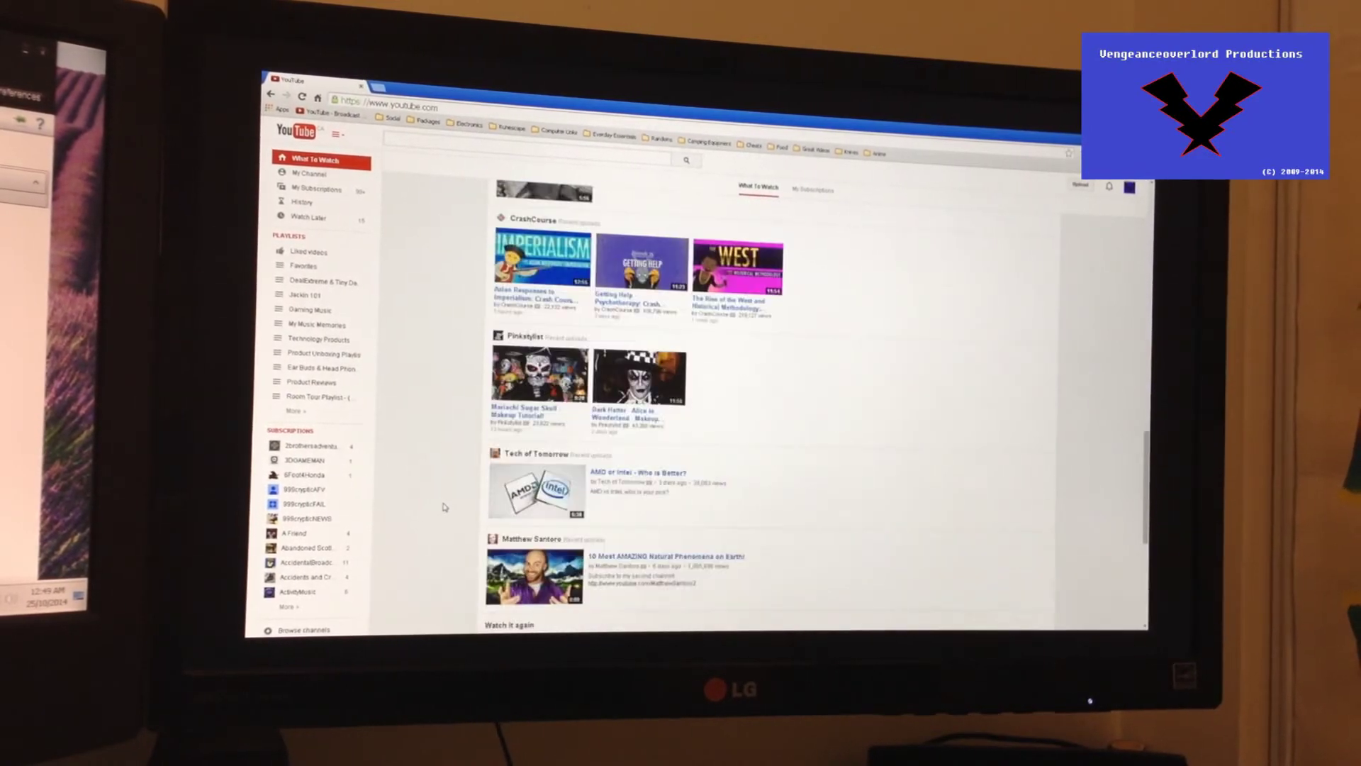
{"action": "scroll", "coordinate": [445, 507], "scroll_direction": "up", "scroll_amount": 10}
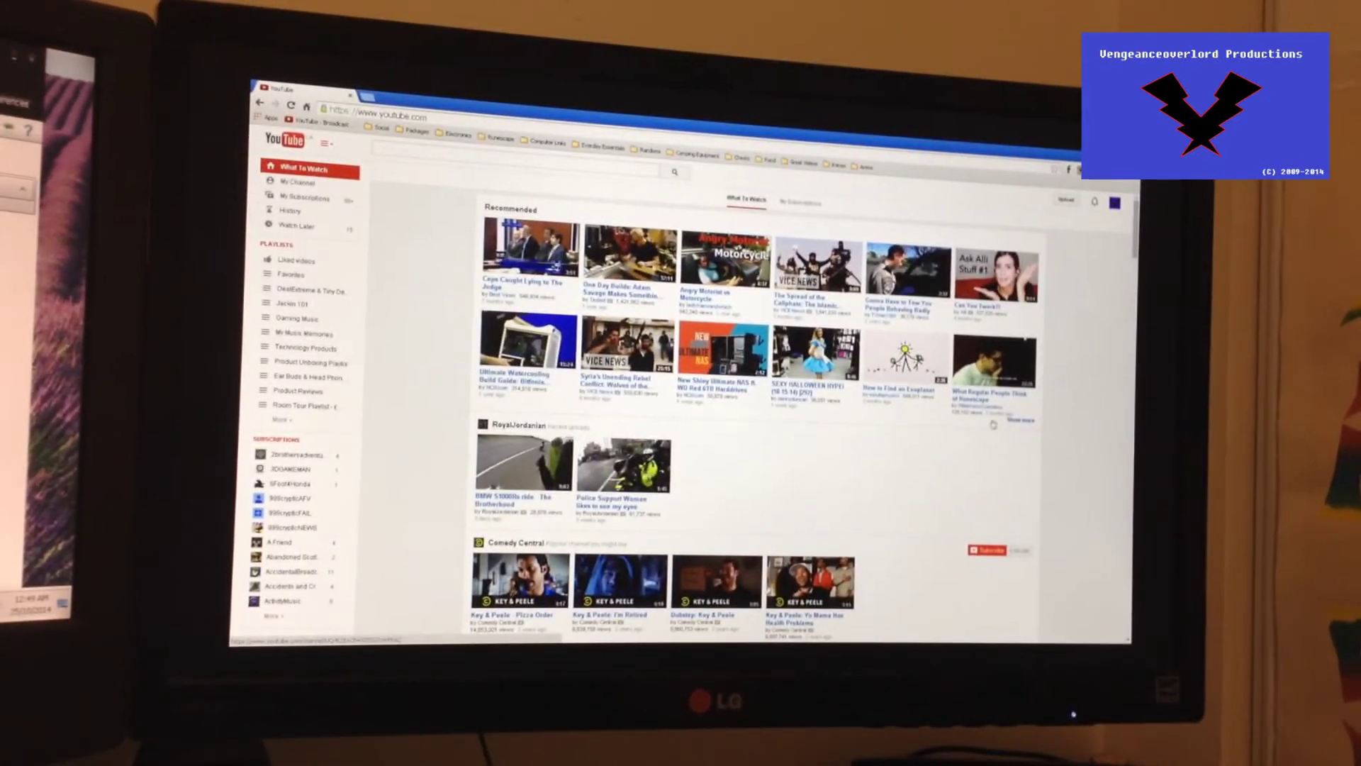
{"action": "left_click", "coordinate": [1019, 423]}
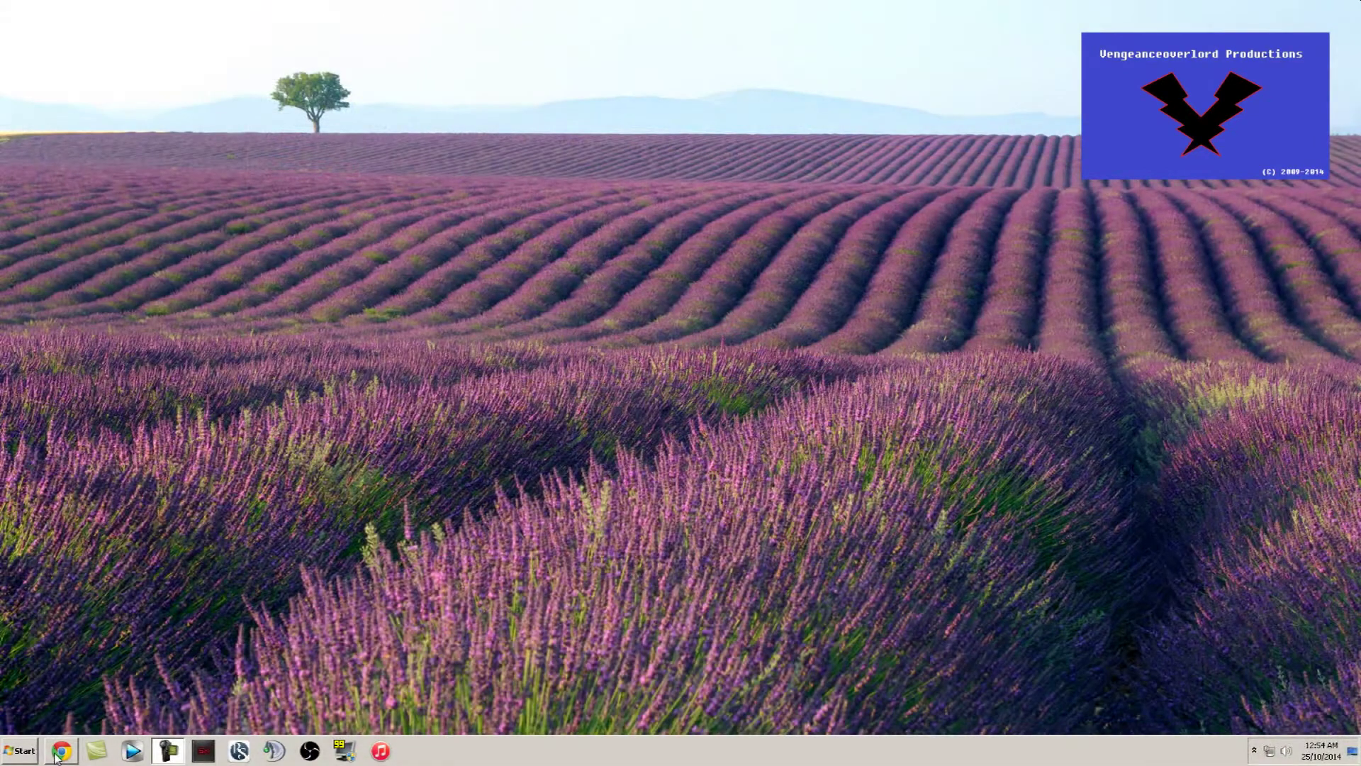
Open a new Chrome window and go to the Google homepage
{"action": "right_click", "coordinate": [58, 755]}
{"action": "left_click", "coordinate": [57, 630]}
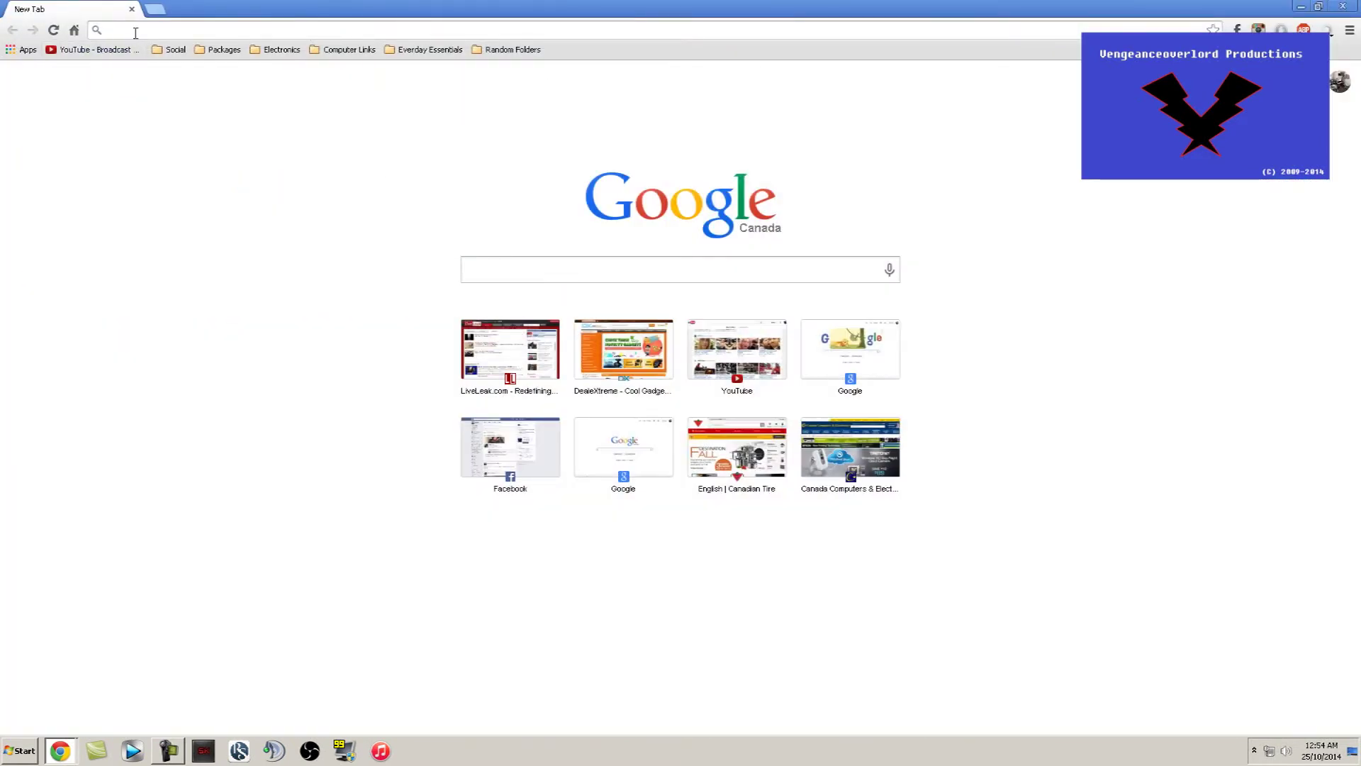
{"action": "type", "text": "google.ca"}
{"action": "key", "text": "Return"}
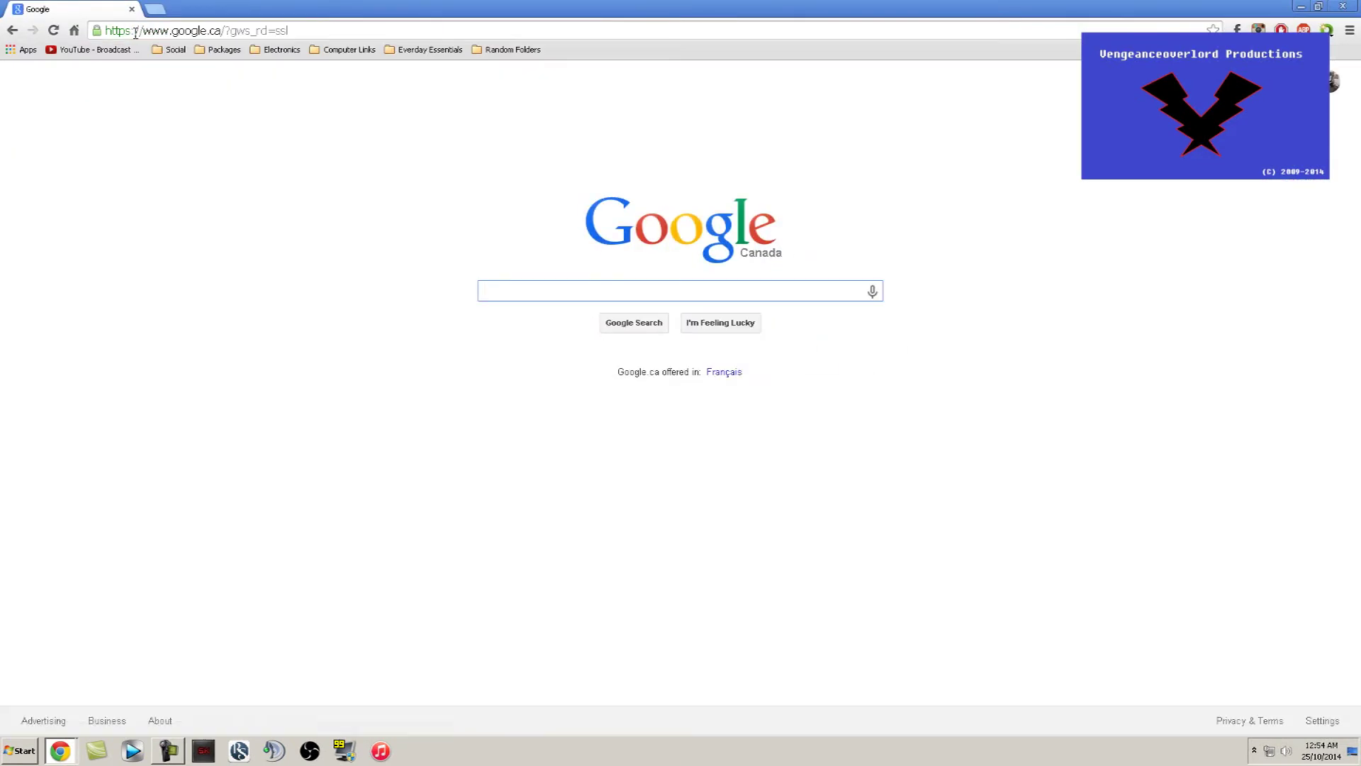
Search 'amd catalyst control center' and open AMD's Download Drivers result in a new tab
{"action": "type", "text": "AMD Ca"}
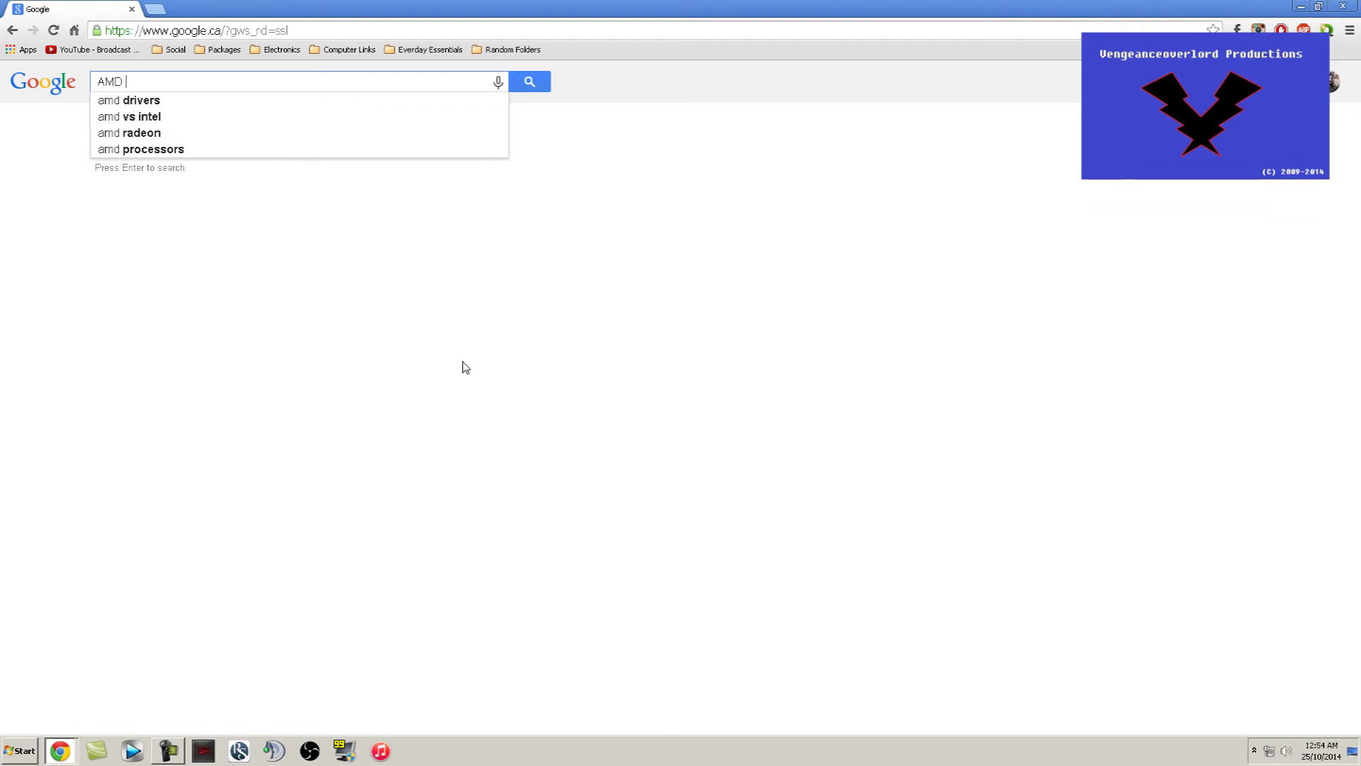
{"action": "key", "text": "Down"}
{"action": "key", "text": "Down"}
{"action": "key", "text": "Return"}
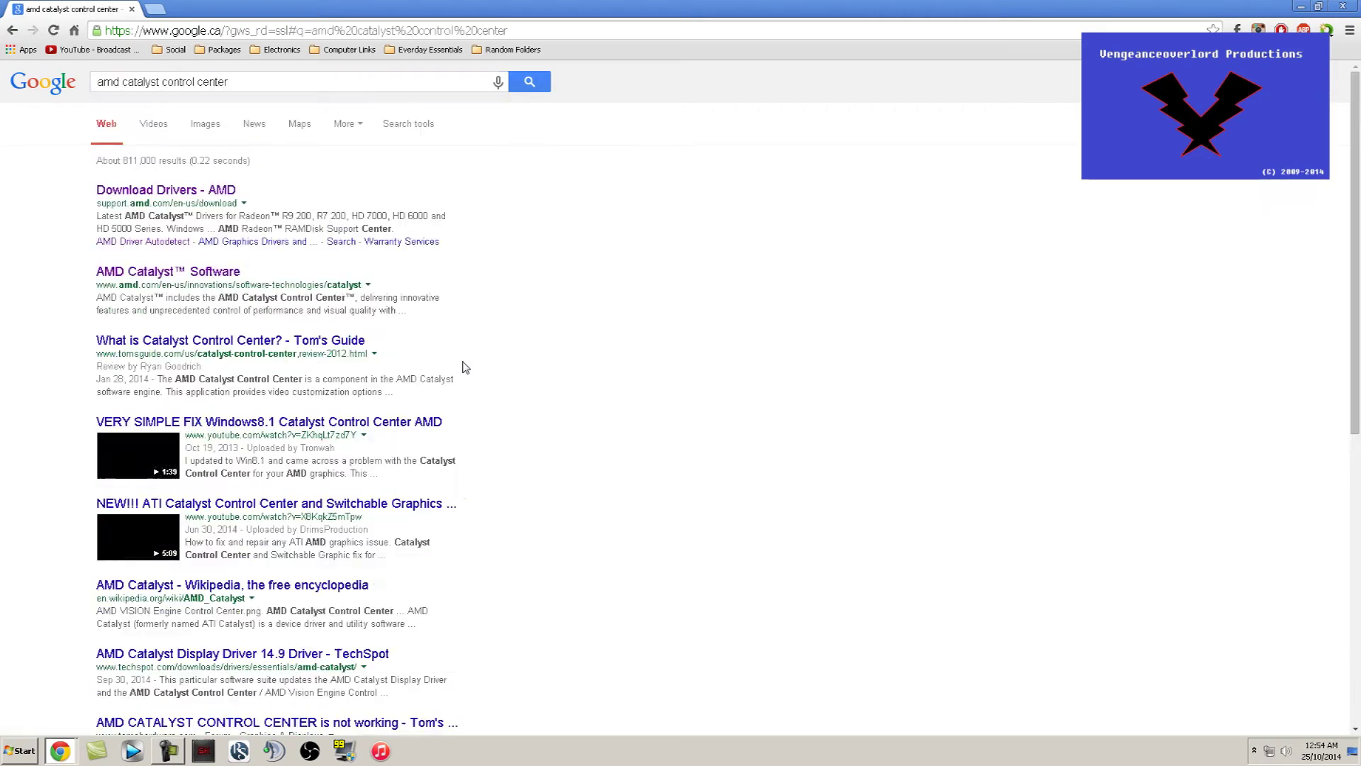
{"action": "right_click", "coordinate": [141, 195]}
{"action": "left_click", "coordinate": [162, 206]}
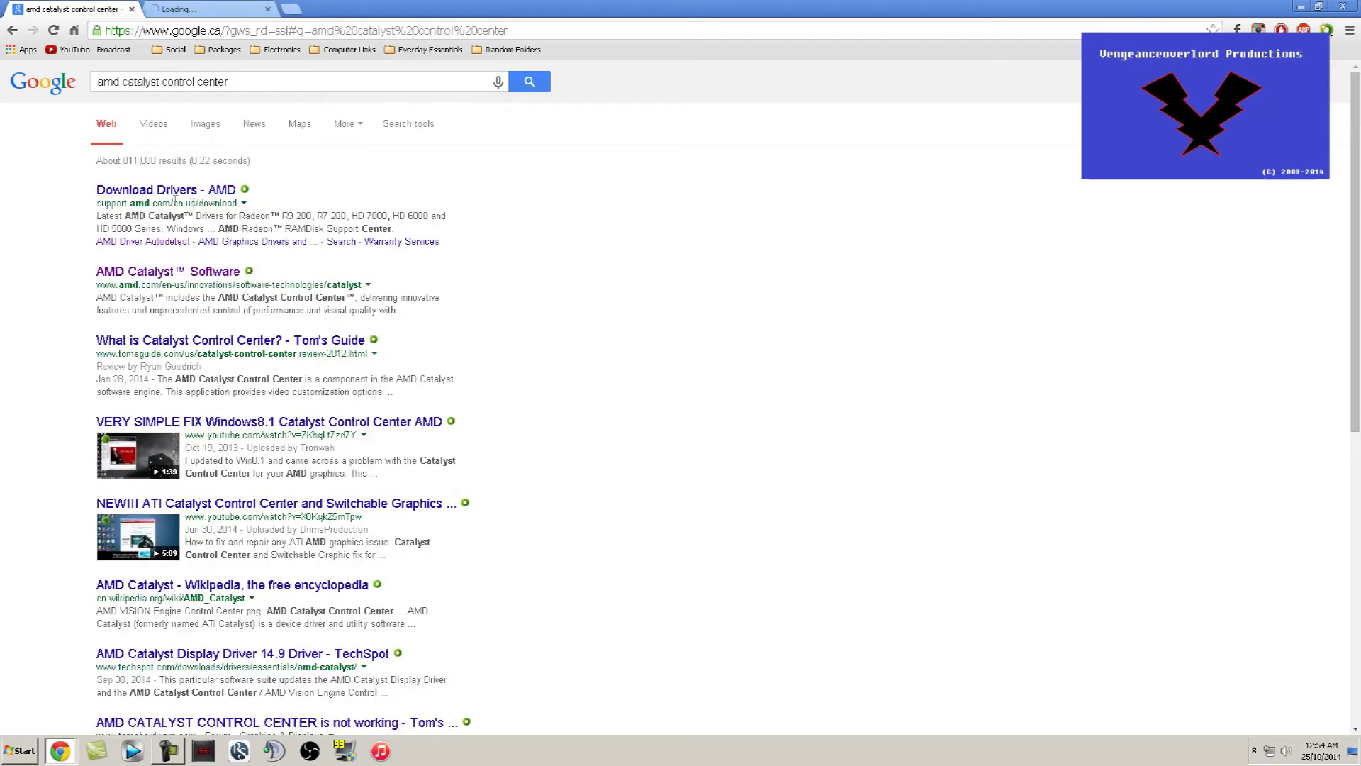
{"action": "key", "text": "ctrl+Tab"}
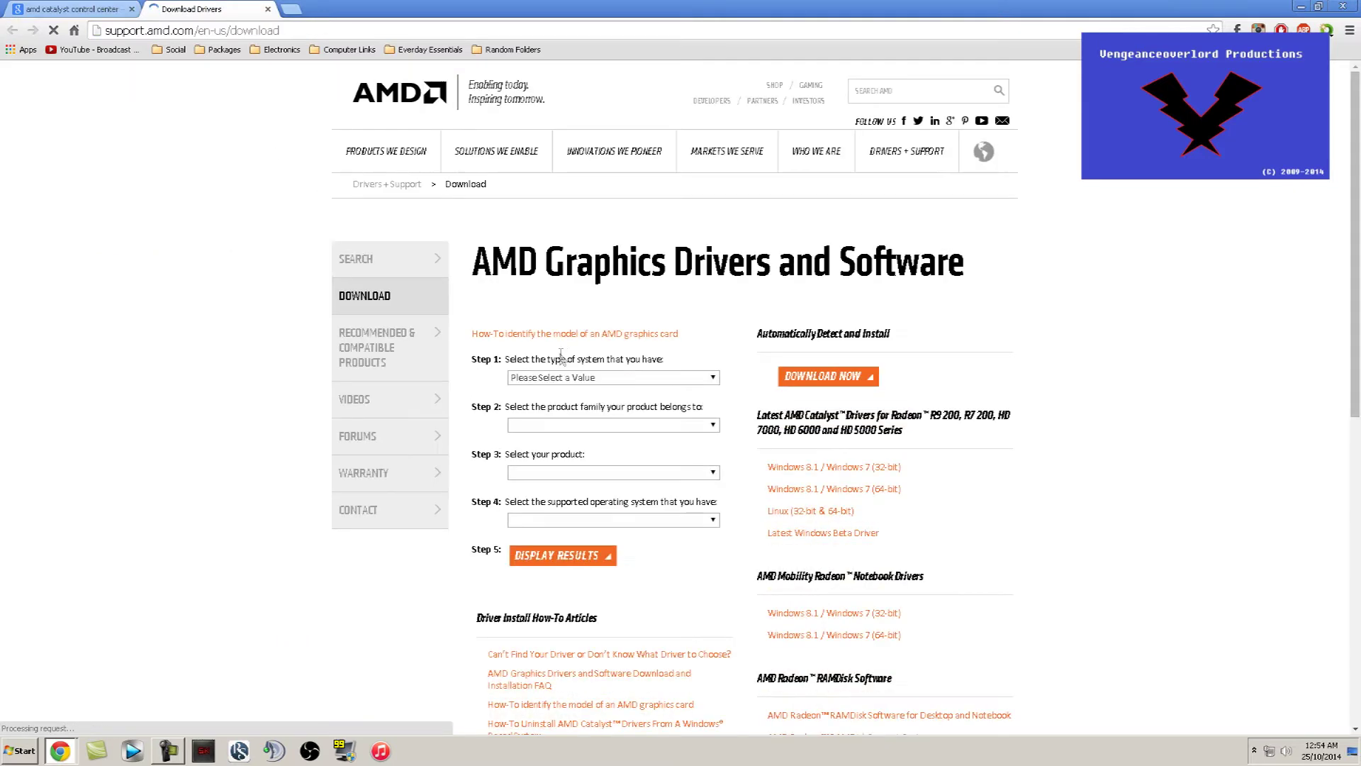
Open the Automatically Detect and Install DOWNLOAD NOW link in a new tab and view it
{"action": "right_click", "coordinate": [846, 383]}
{"action": "left_click", "coordinate": [880, 392]}
{"action": "key", "text": "ctrl+Tab"}
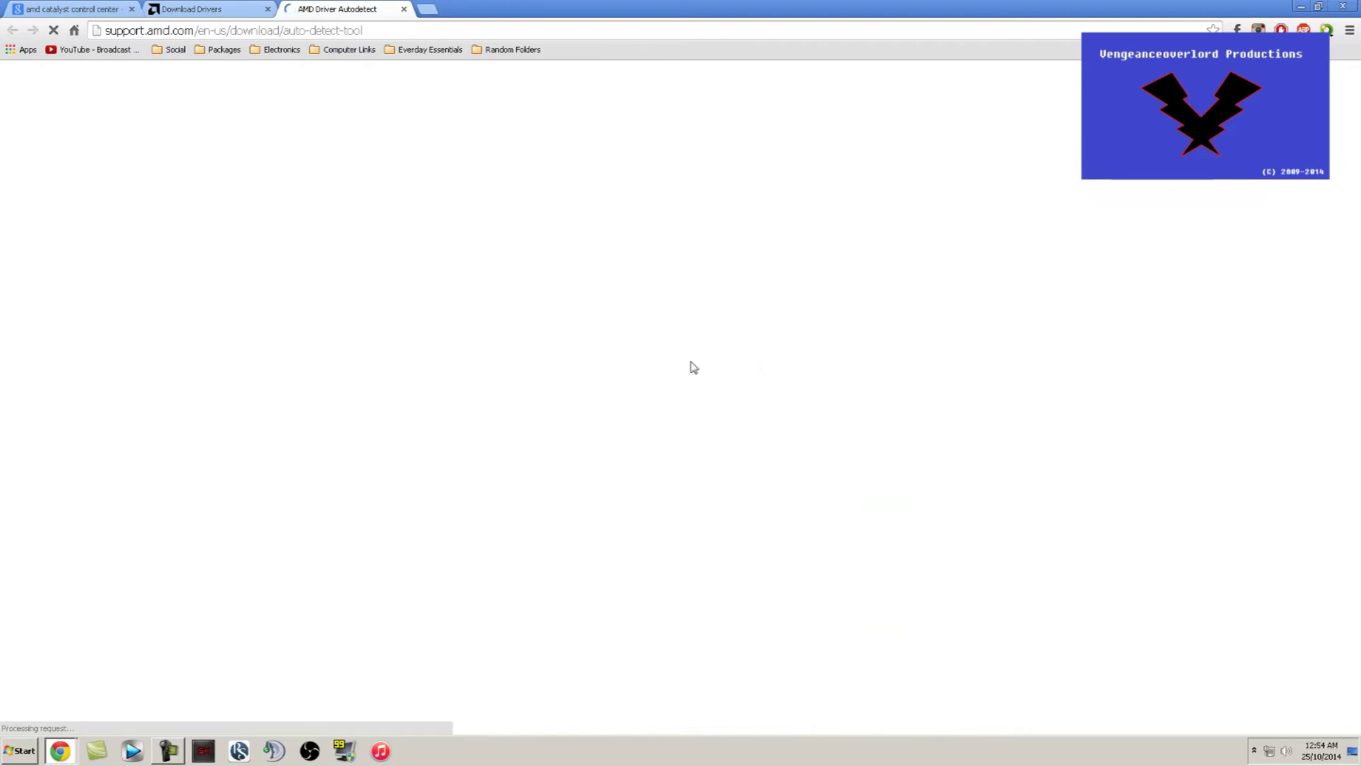
{"action": "scroll", "coordinate": [920, 547], "scroll_direction": "down", "scroll_amount": 1}
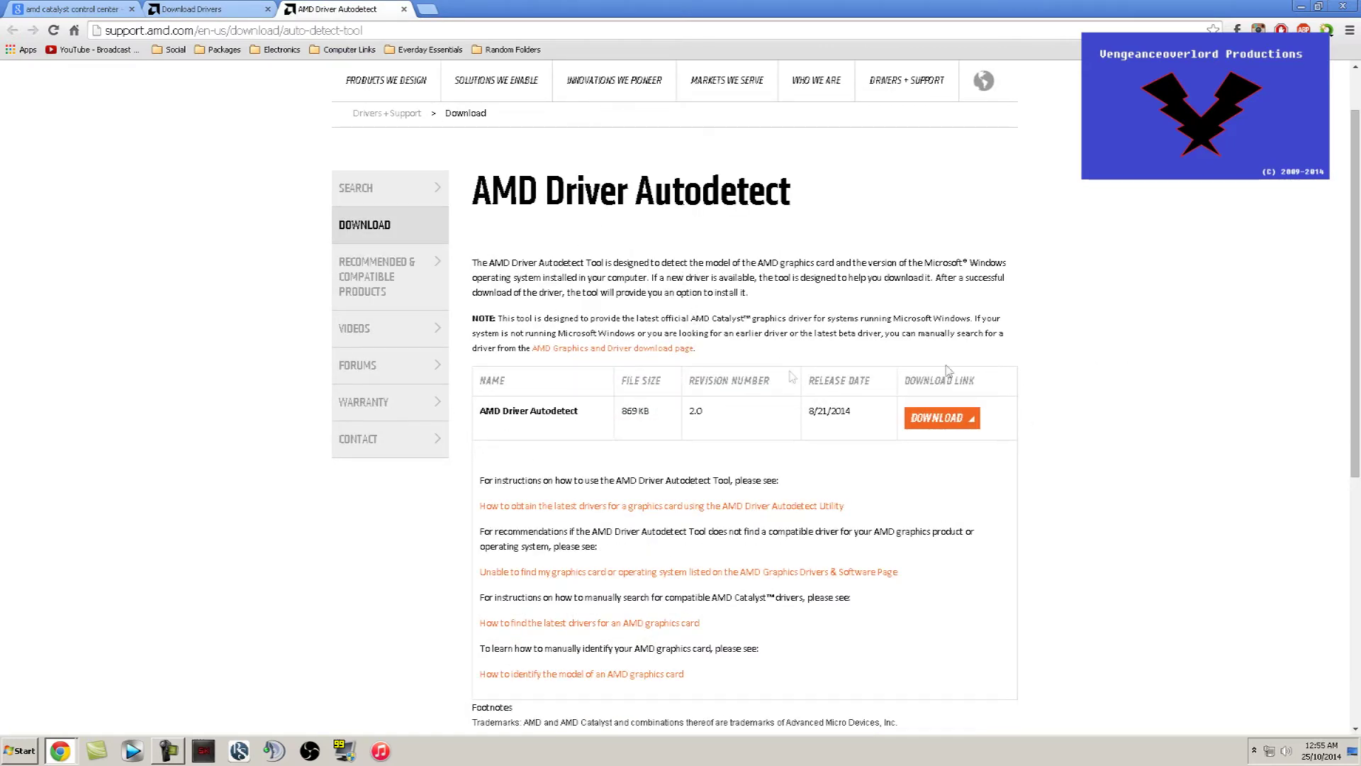
Choose Desktop Graphics, Radeon R7 Series, Radeon R7 2xx Series and Windows 7 - 64 Bit, then display results
{"action": "left_click", "coordinate": [210, 7]}
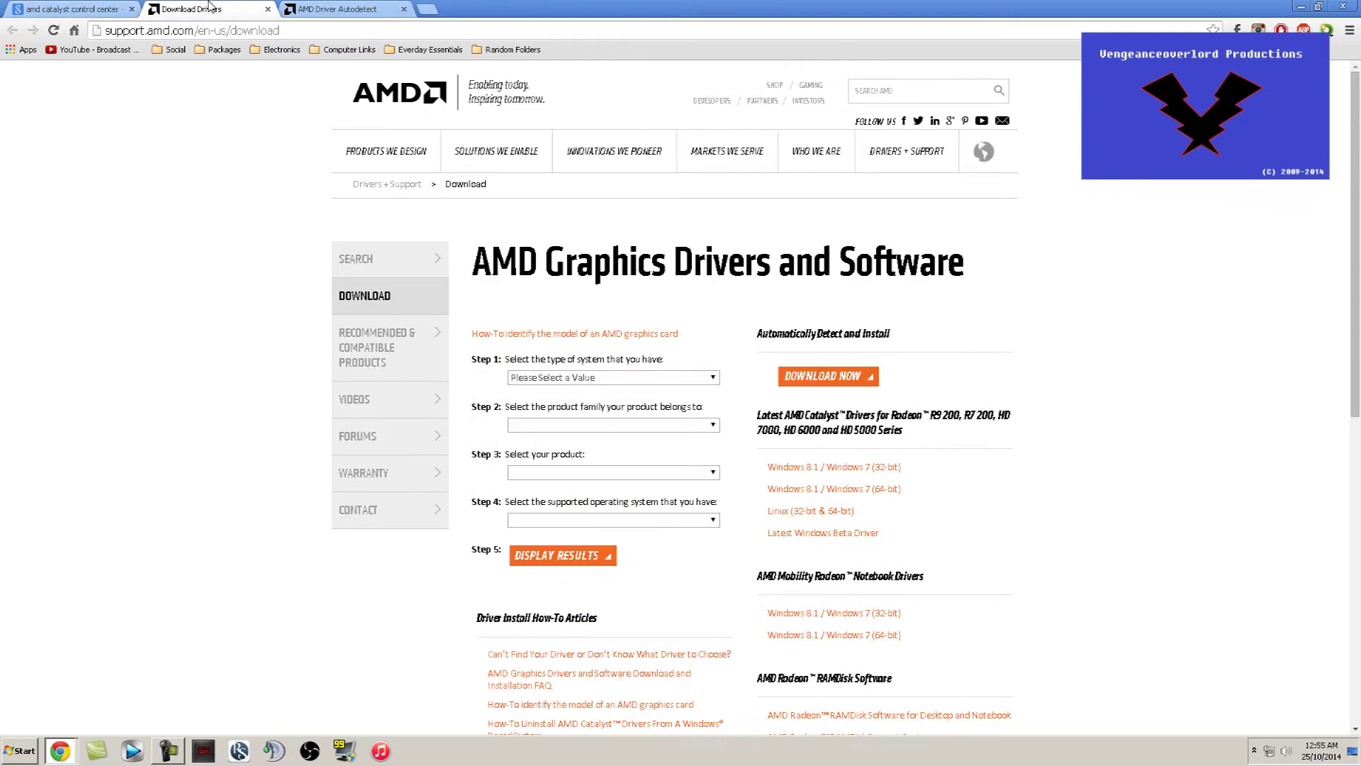
{"action": "left_click", "coordinate": [651, 379]}
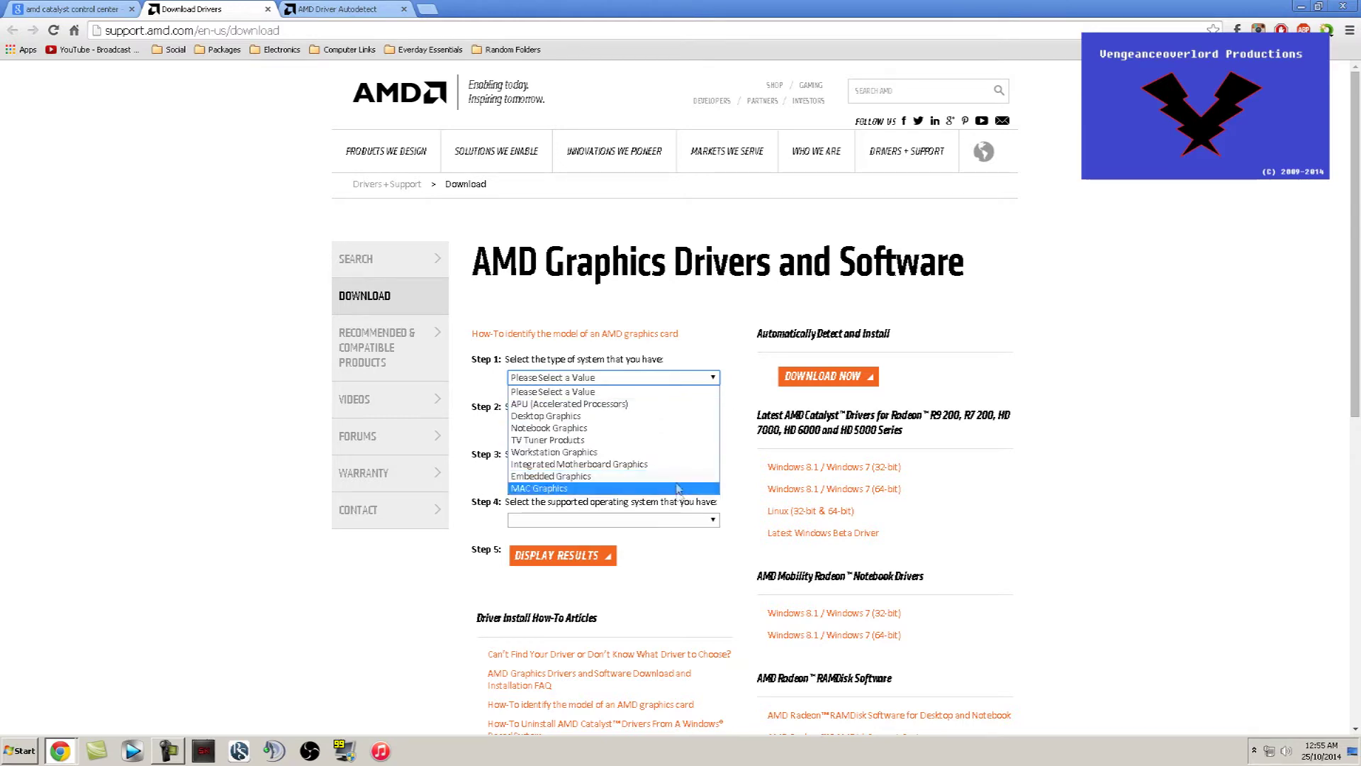
{"action": "left_click", "coordinate": [666, 417]}
{"action": "left_click", "coordinate": [659, 429]}
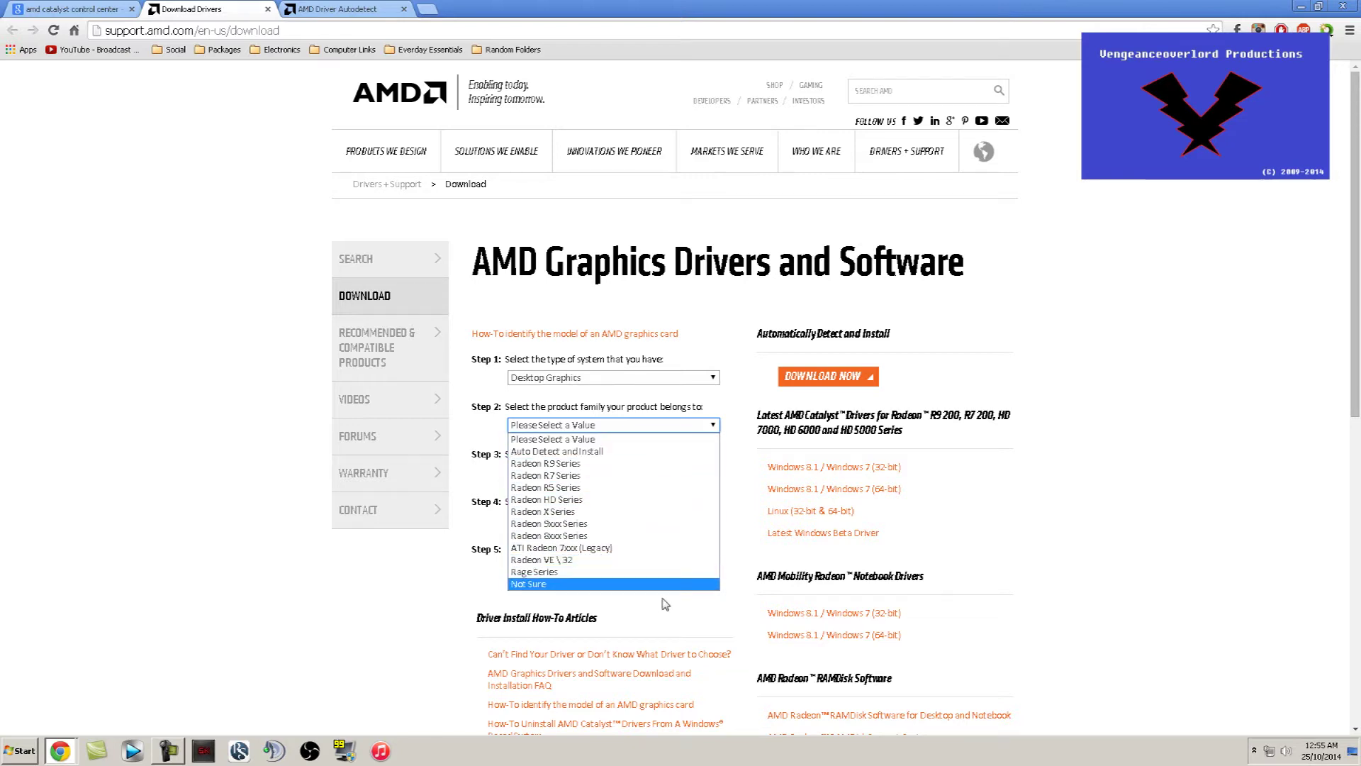
{"action": "left_click", "coordinate": [666, 476]}
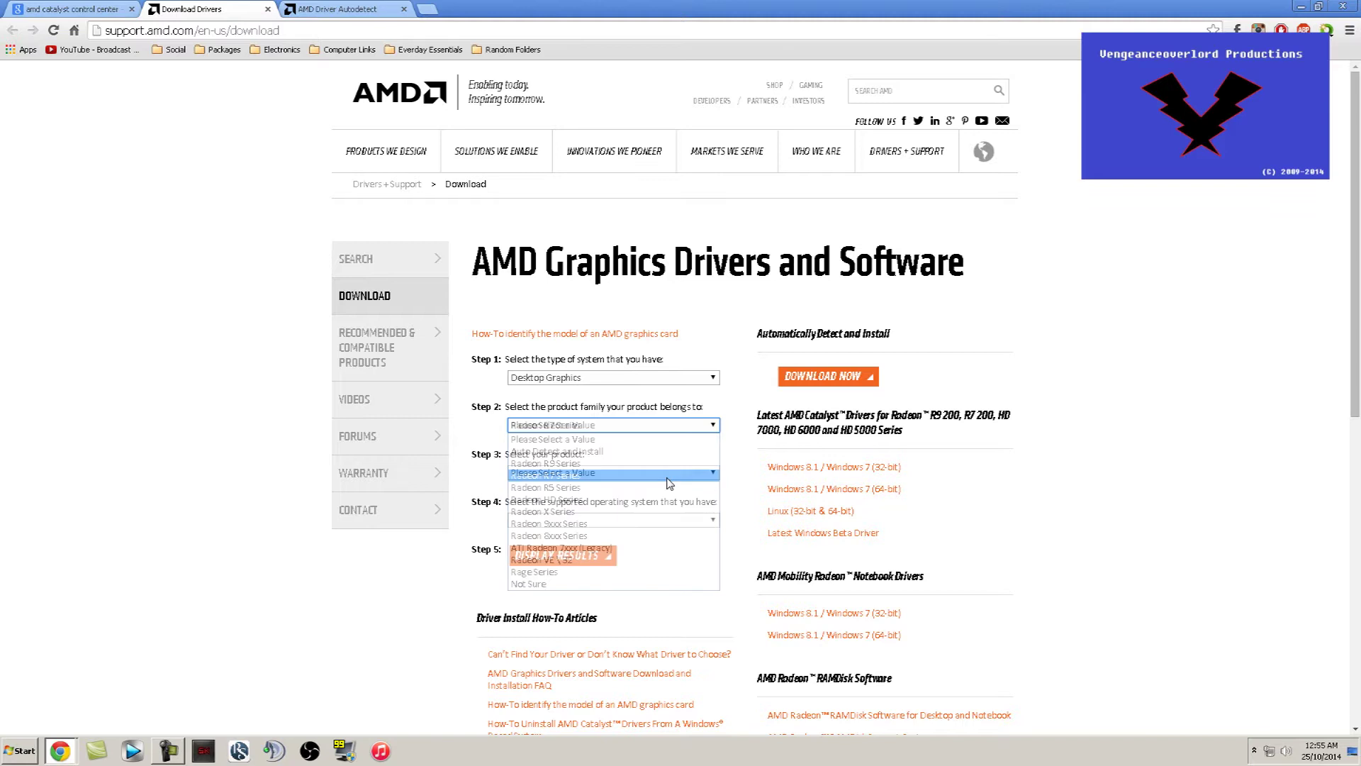
{"action": "left_click", "coordinate": [669, 474]}
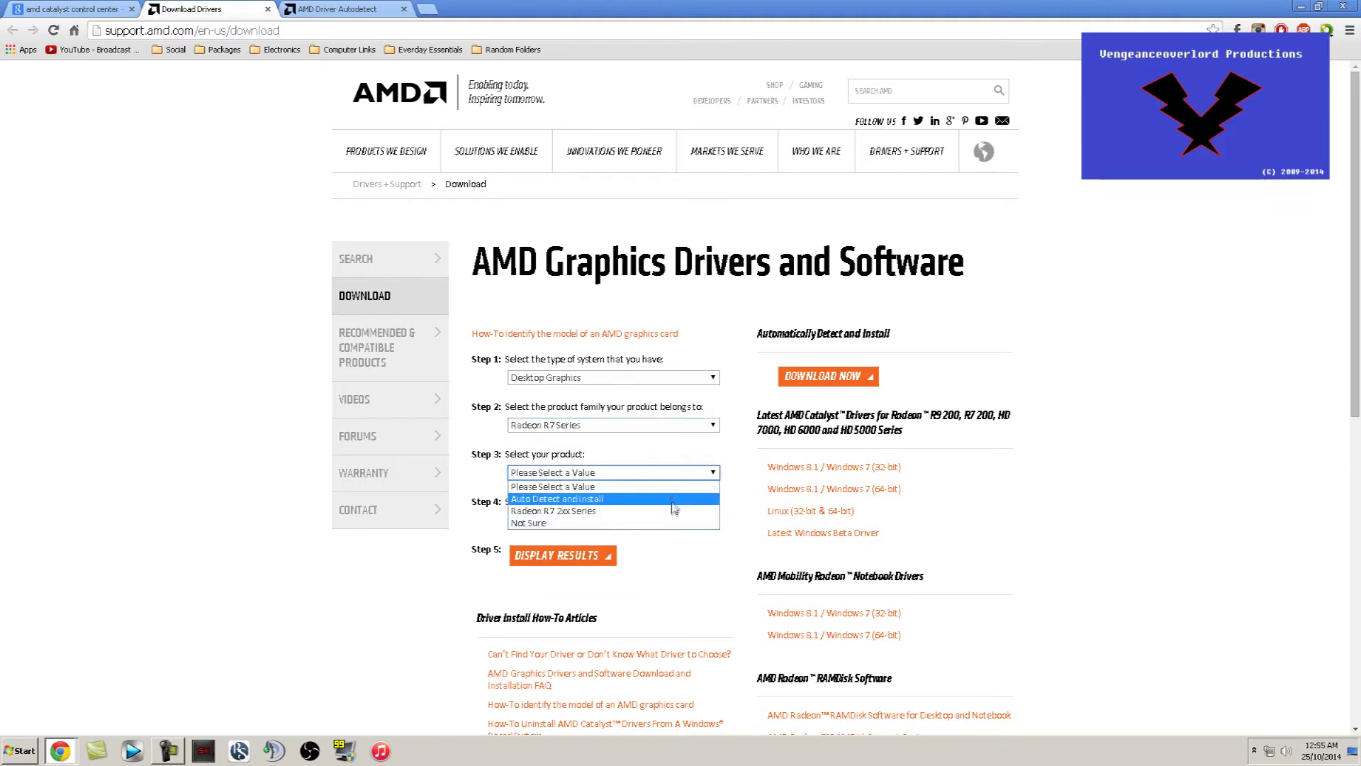
{"action": "left_click", "coordinate": [672, 511]}
{"action": "left_click", "coordinate": [673, 521]}
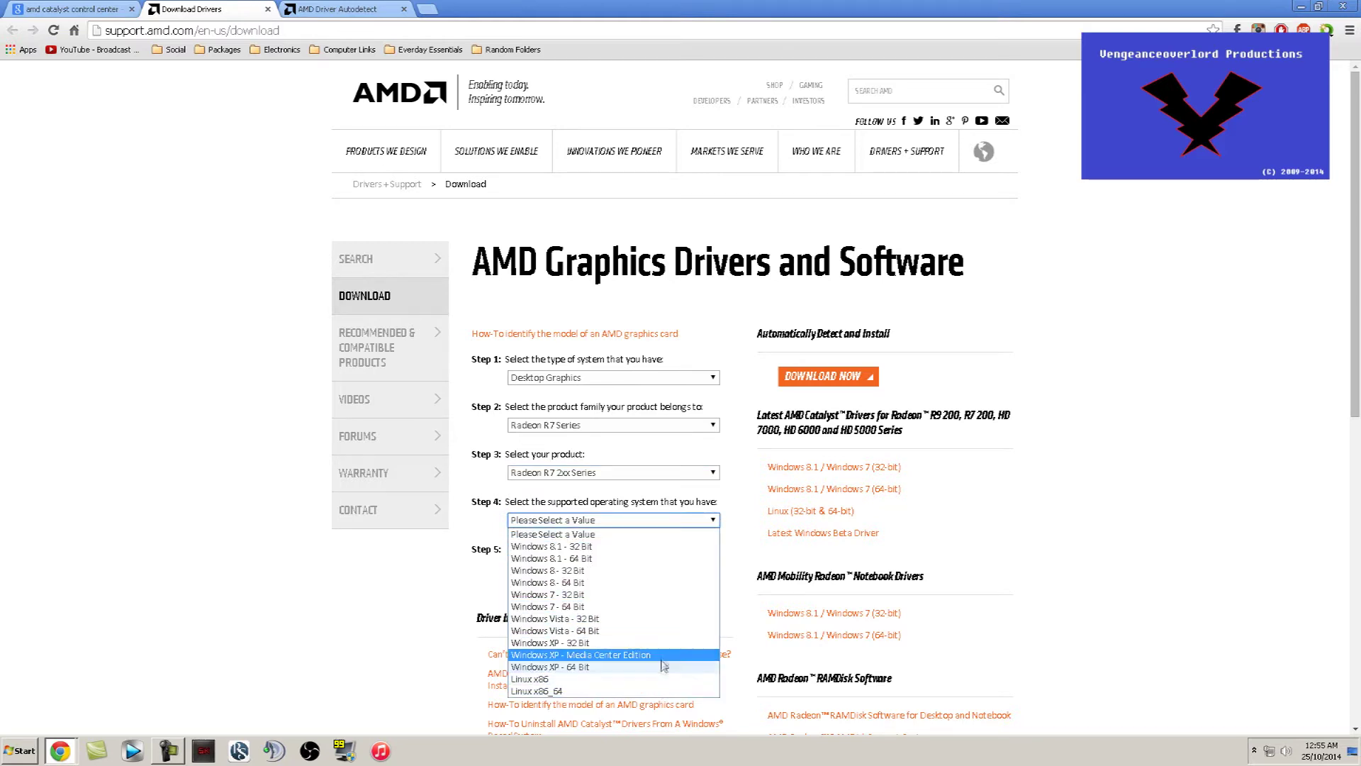
{"action": "left_click", "coordinate": [658, 607]}
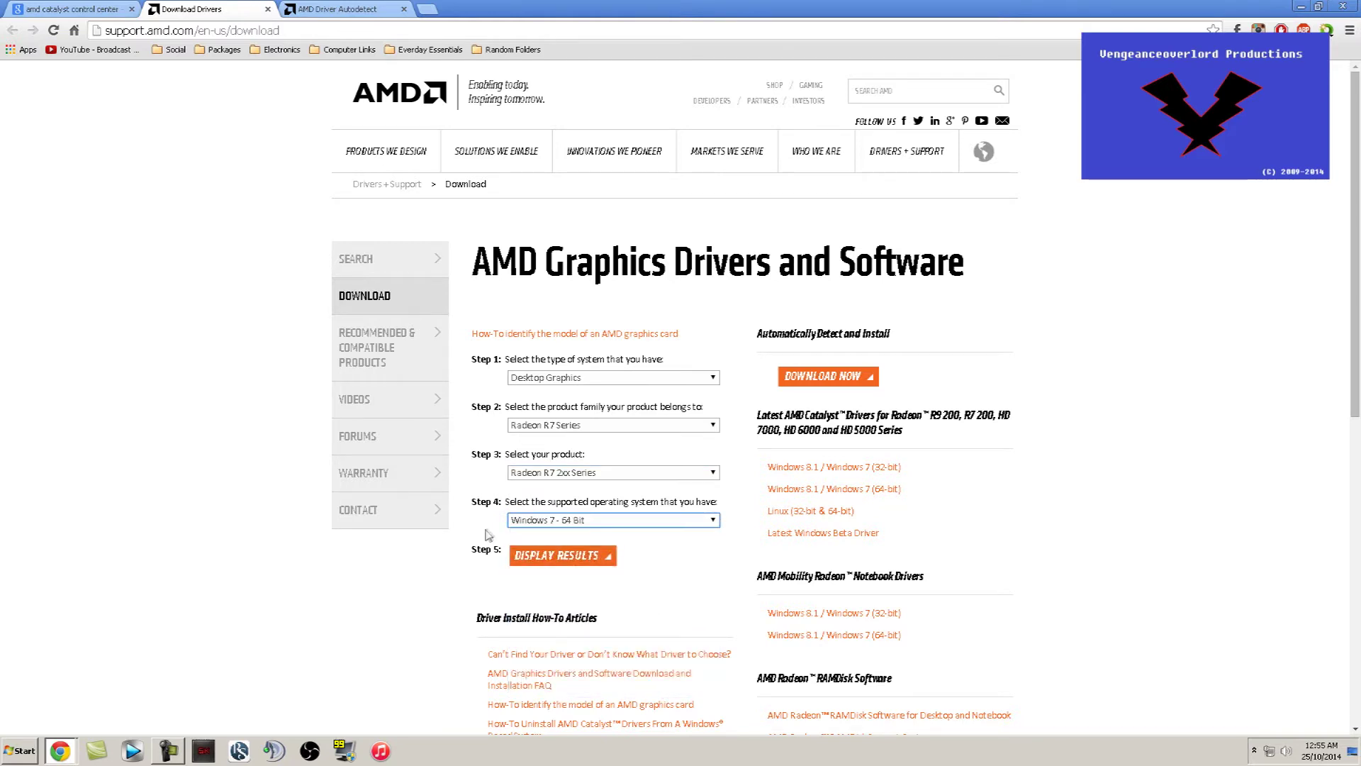
{"action": "left_click", "coordinate": [551, 555]}
Scroll to the download table and highlight the Catalyst Software Suite entry
{"action": "scroll", "coordinate": [220, 569], "scroll_direction": "down", "scroll_amount": 3}
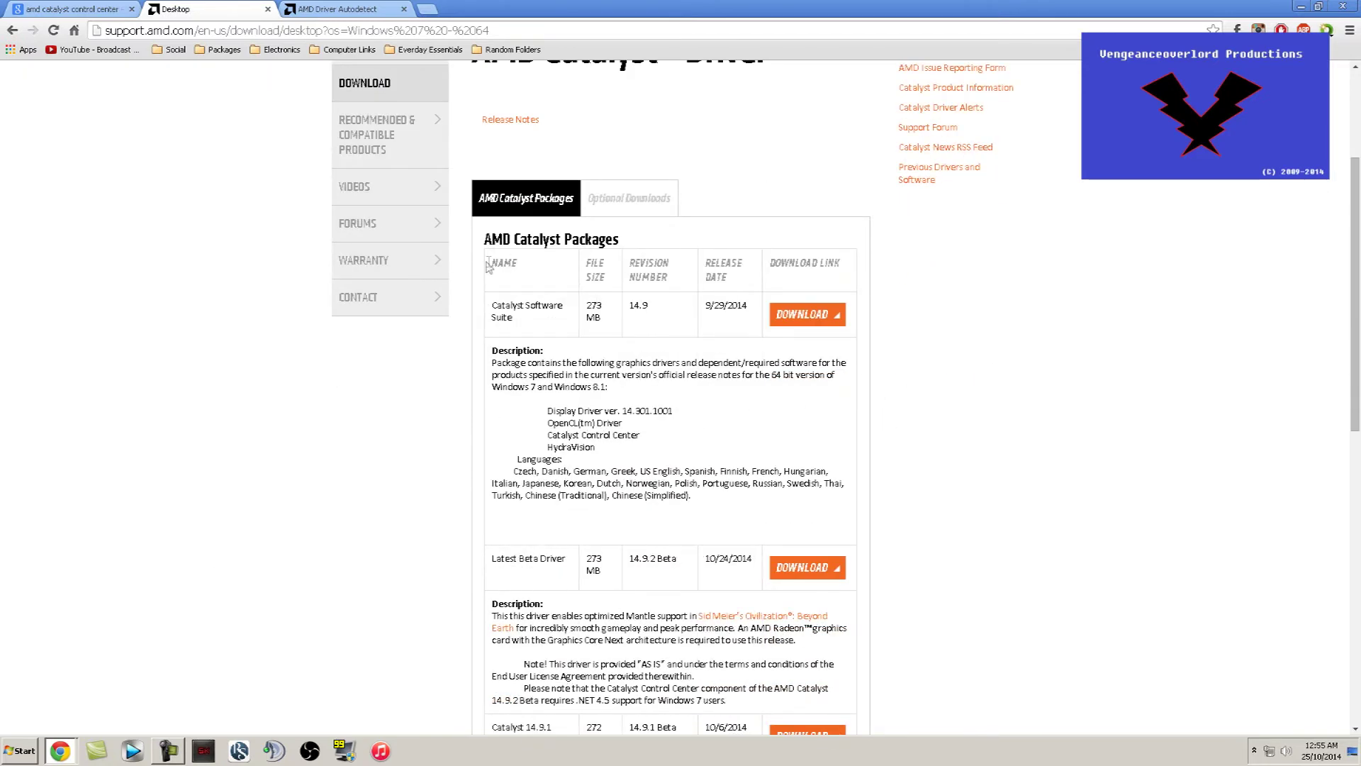
{"action": "left_click_drag", "start_coordinate": [488, 266], "coordinate": [863, 359]}
{"action": "left_click", "coordinate": [1007, 376]}
{"action": "left_click_drag", "start_coordinate": [527, 324], "coordinate": [495, 301]}
{"action": "left_click", "coordinate": [596, 328]}
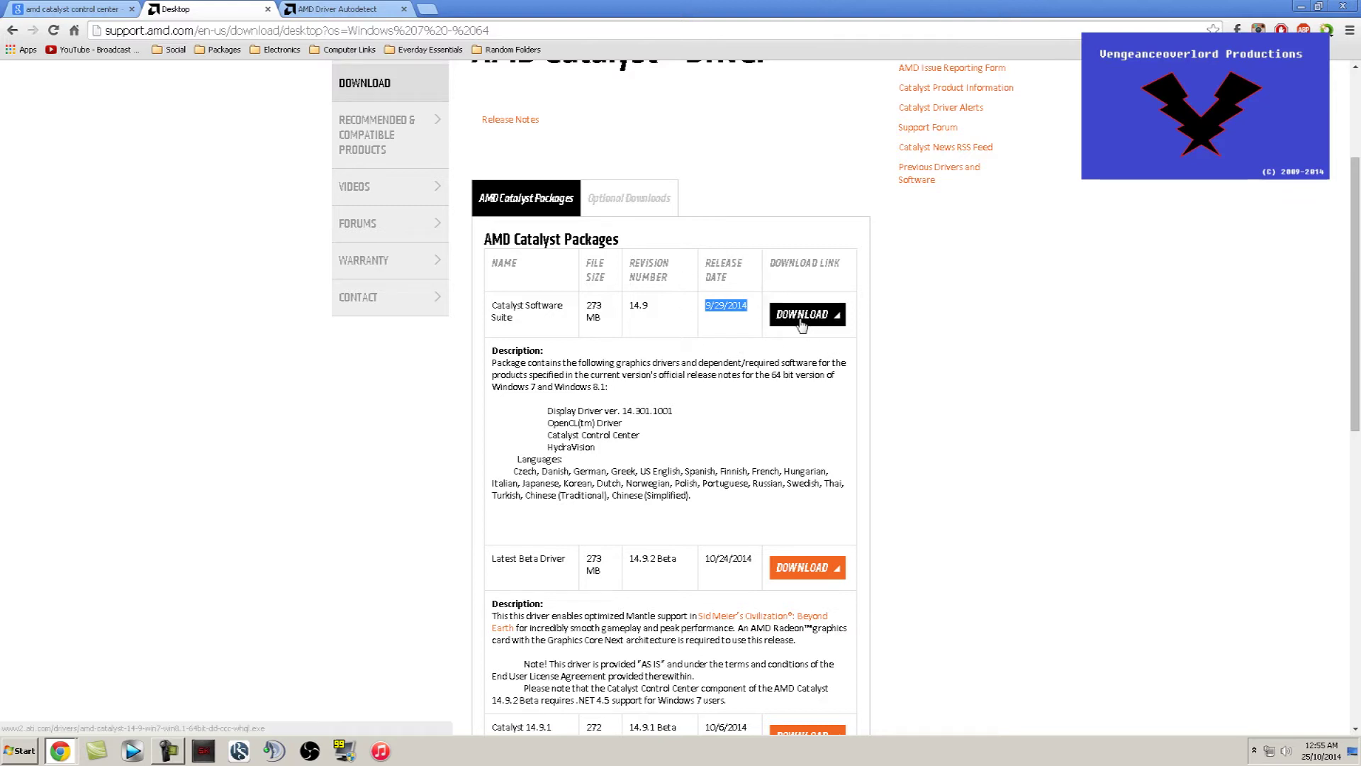
Read through the included package components and the beta driver notes further down the page
{"action": "scroll", "coordinate": [754, 454], "scroll_direction": "down", "scroll_amount": 2}
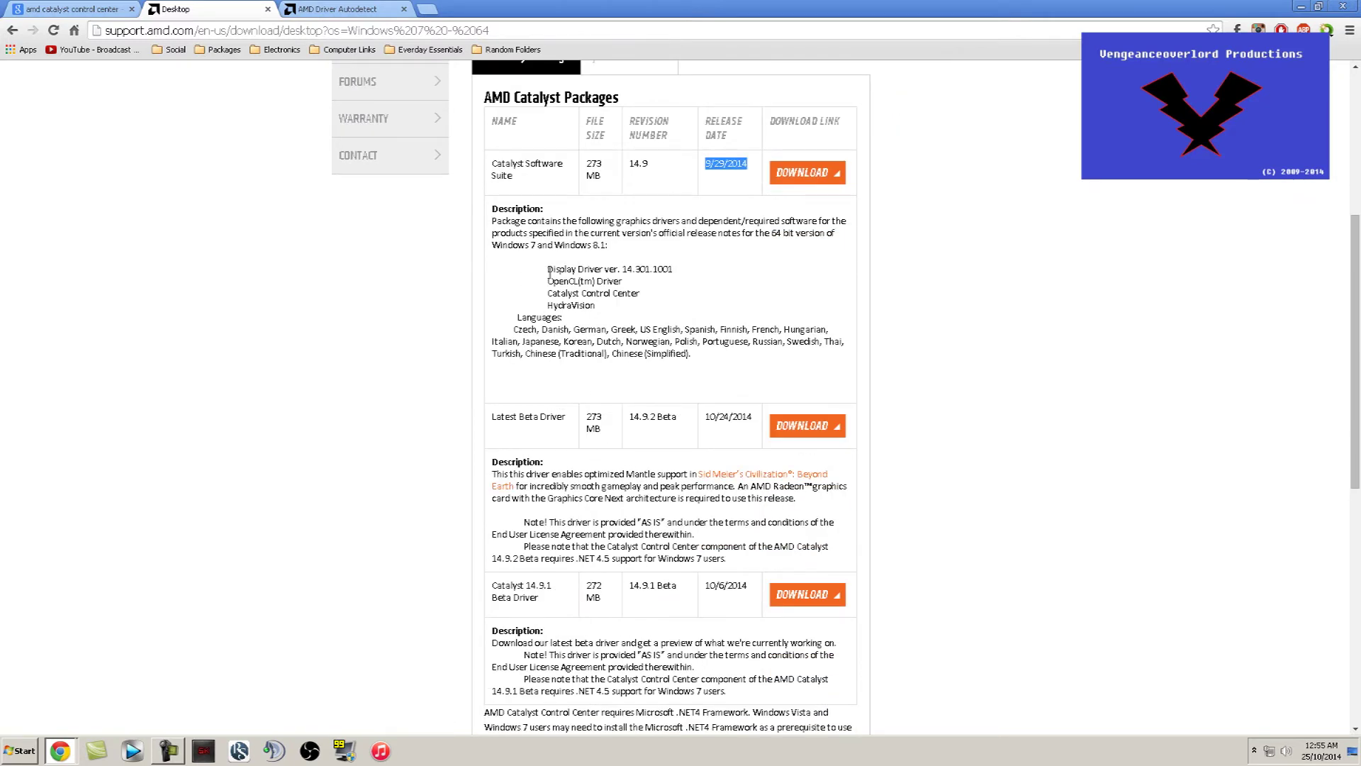
{"action": "left_click_drag", "start_coordinate": [549, 272], "coordinate": [668, 304]}
{"action": "left_click", "coordinate": [733, 323]}
{"action": "scroll", "coordinate": [746, 416], "scroll_direction": "down", "scroll_amount": 2}
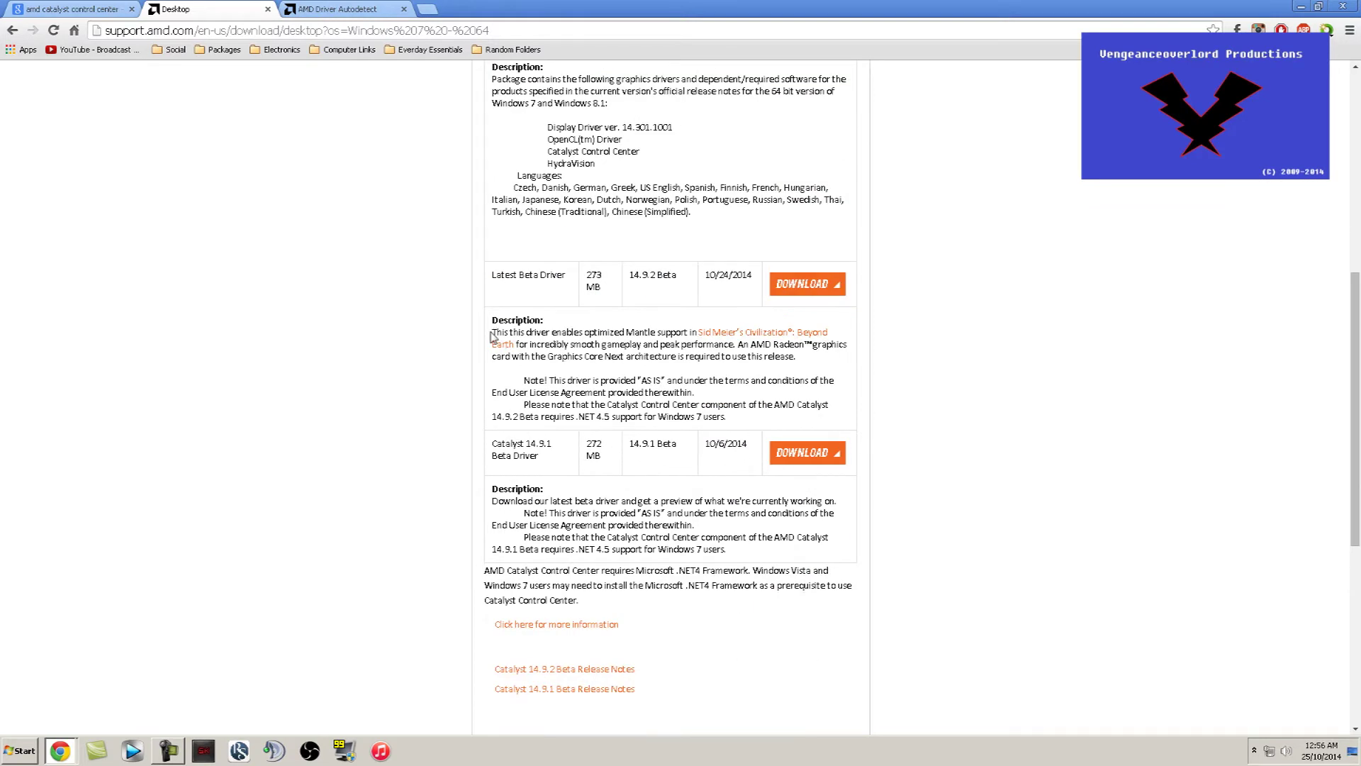
{"action": "left_click_drag", "start_coordinate": [493, 332], "coordinate": [813, 361]}
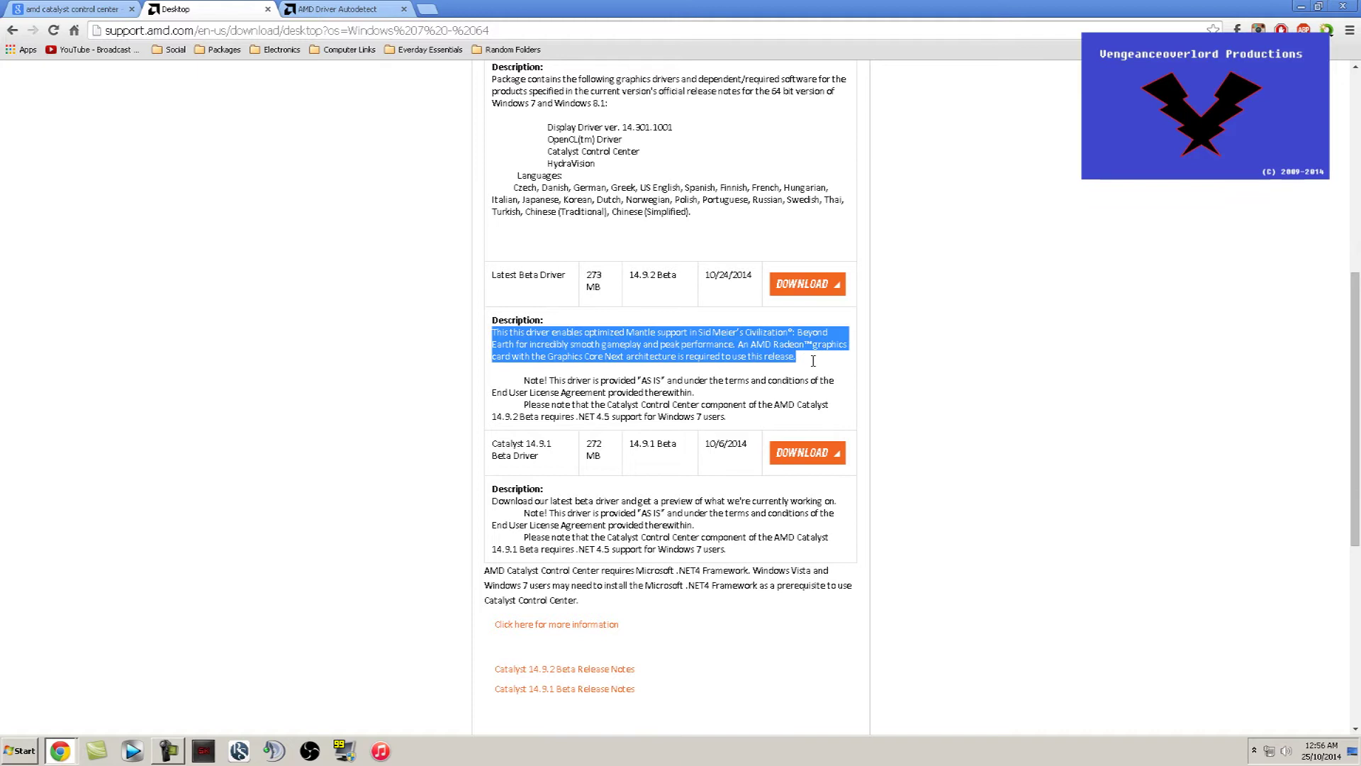
{"action": "left_click", "coordinate": [958, 390]}
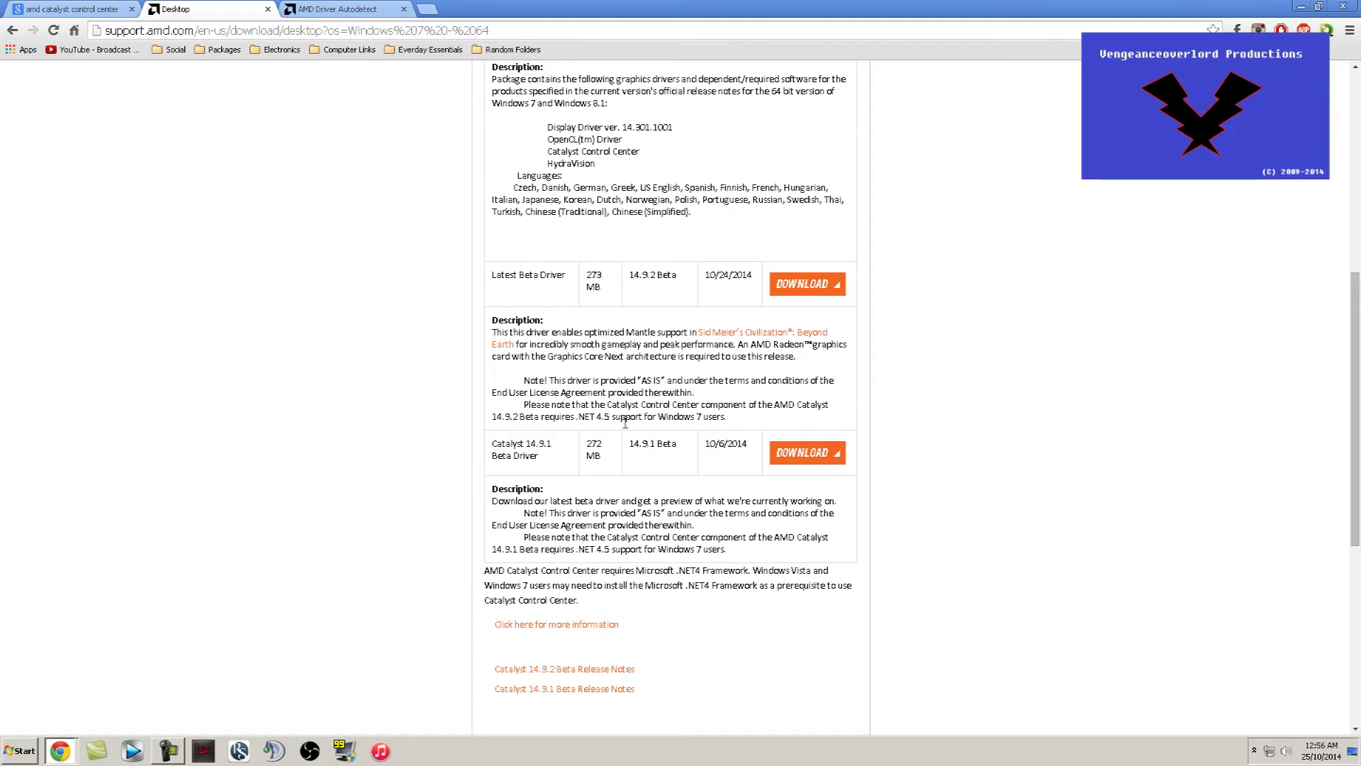
{"action": "scroll", "coordinate": [576, 417], "scroll_direction": "down", "scroll_amount": 2}
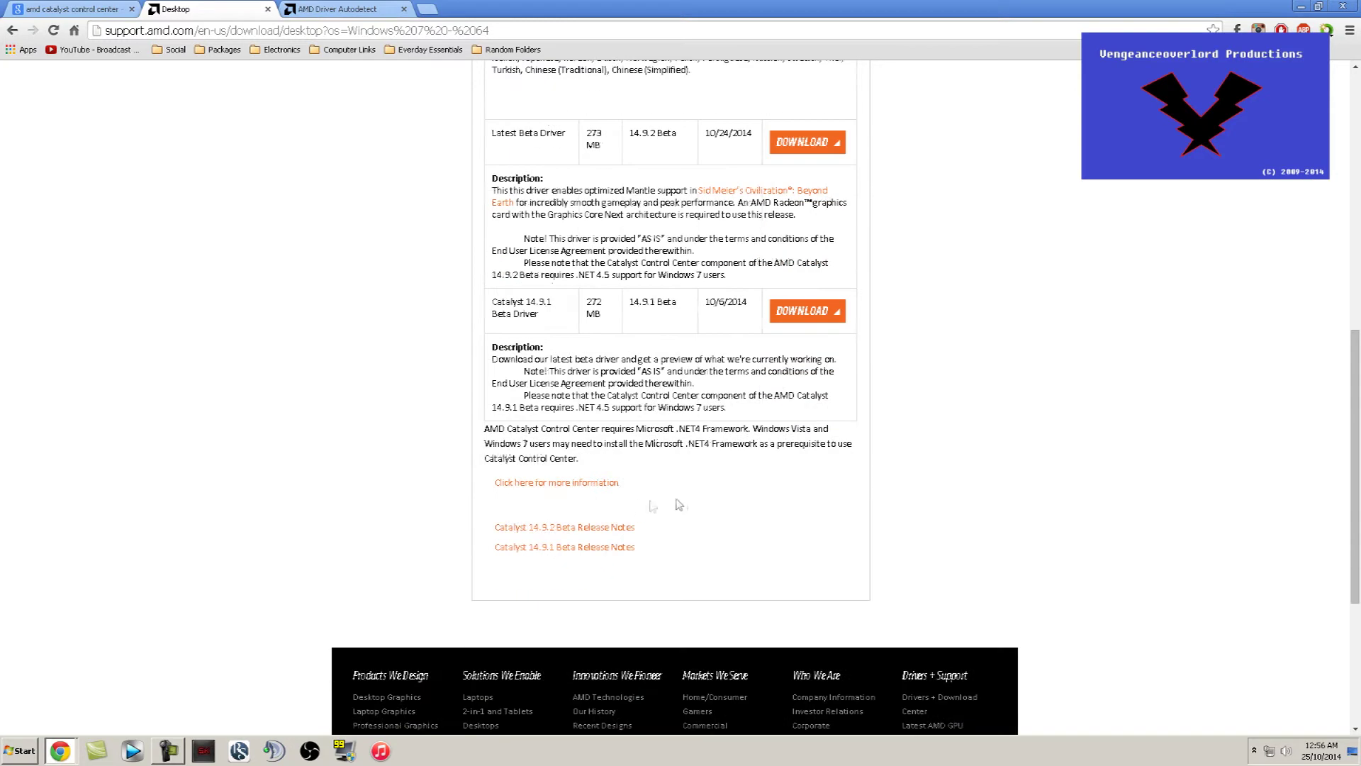
{"action": "scroll", "coordinate": [674, 504], "scroll_direction": "up", "scroll_amount": 5}
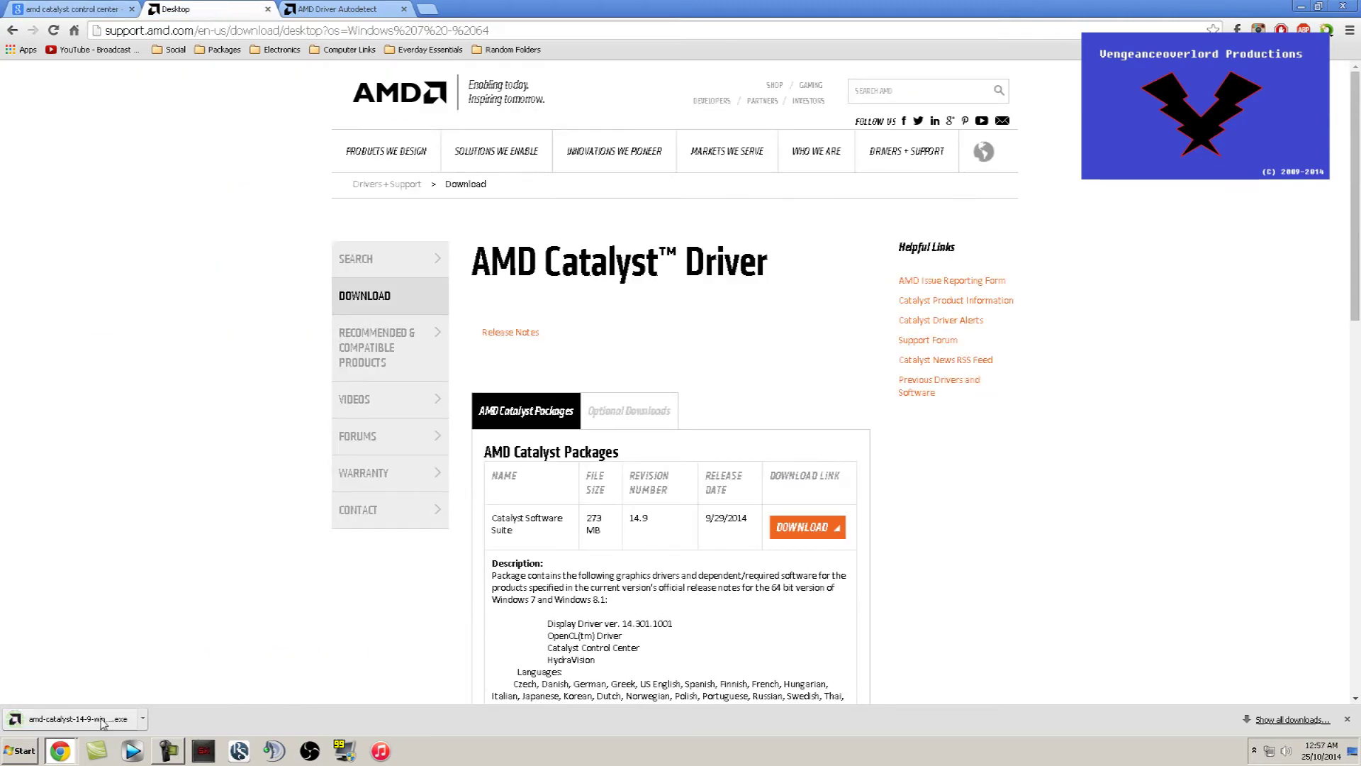
Run the downloaded Catalyst 14.9 installer, extract it to the default folder, and choose Install
{"action": "left_click", "coordinate": [103, 722]}
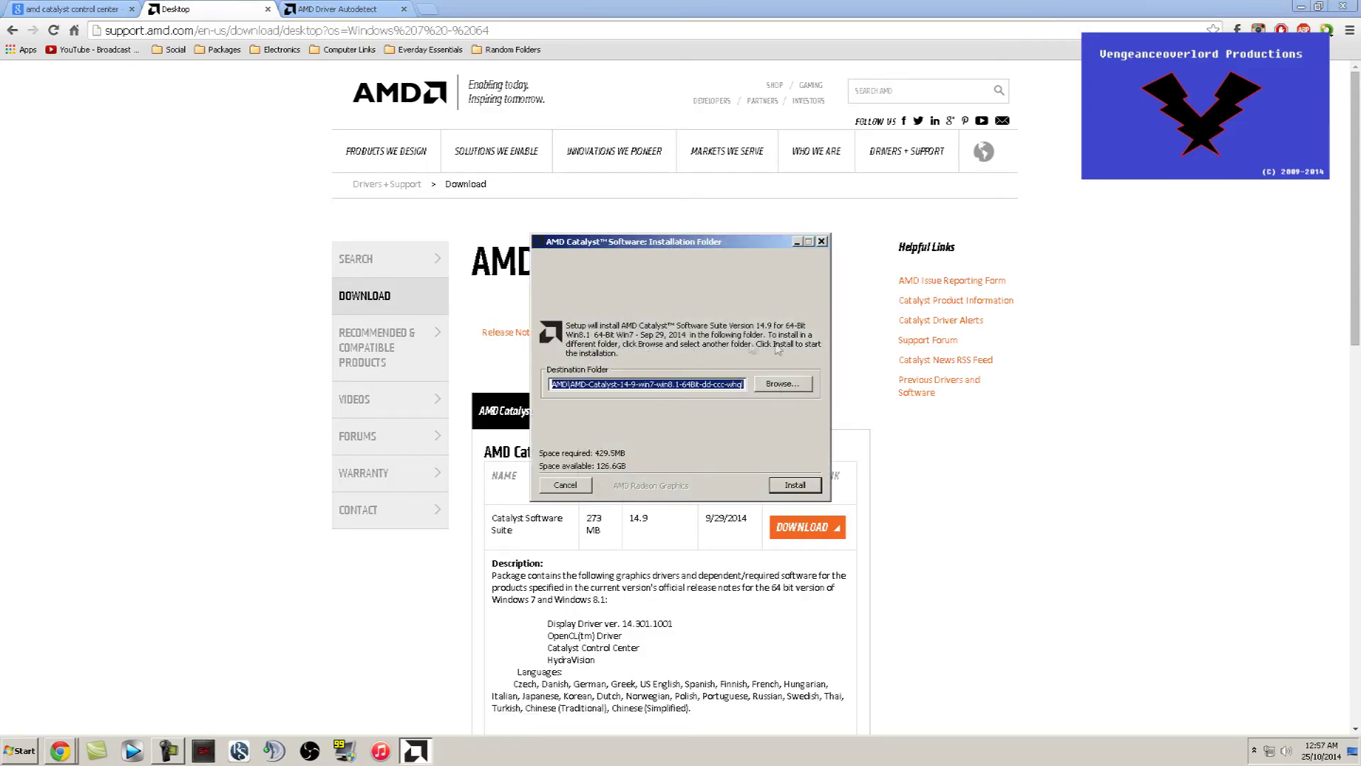
{"action": "left_click", "coordinate": [795, 485]}
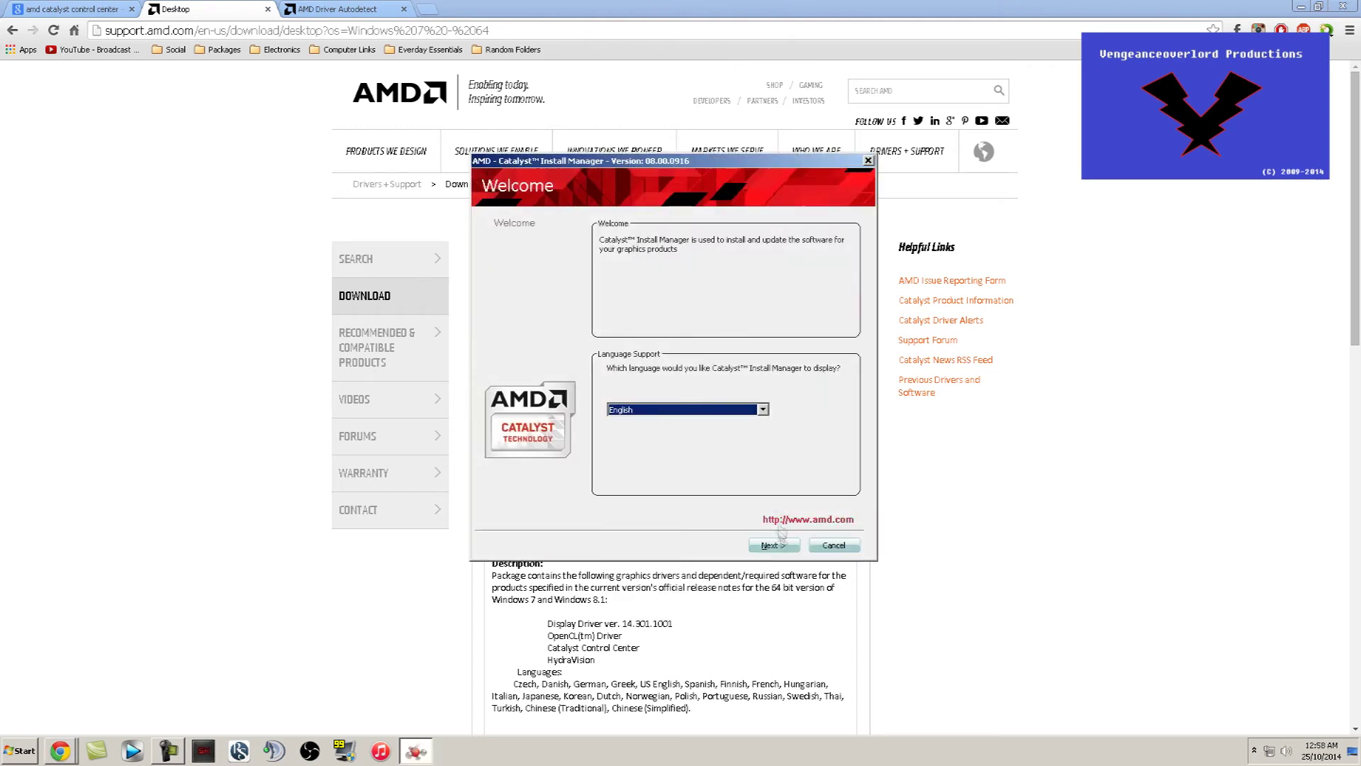
{"action": "left_click", "coordinate": [774, 545]}
{"action": "left_click", "coordinate": [524, 331]}
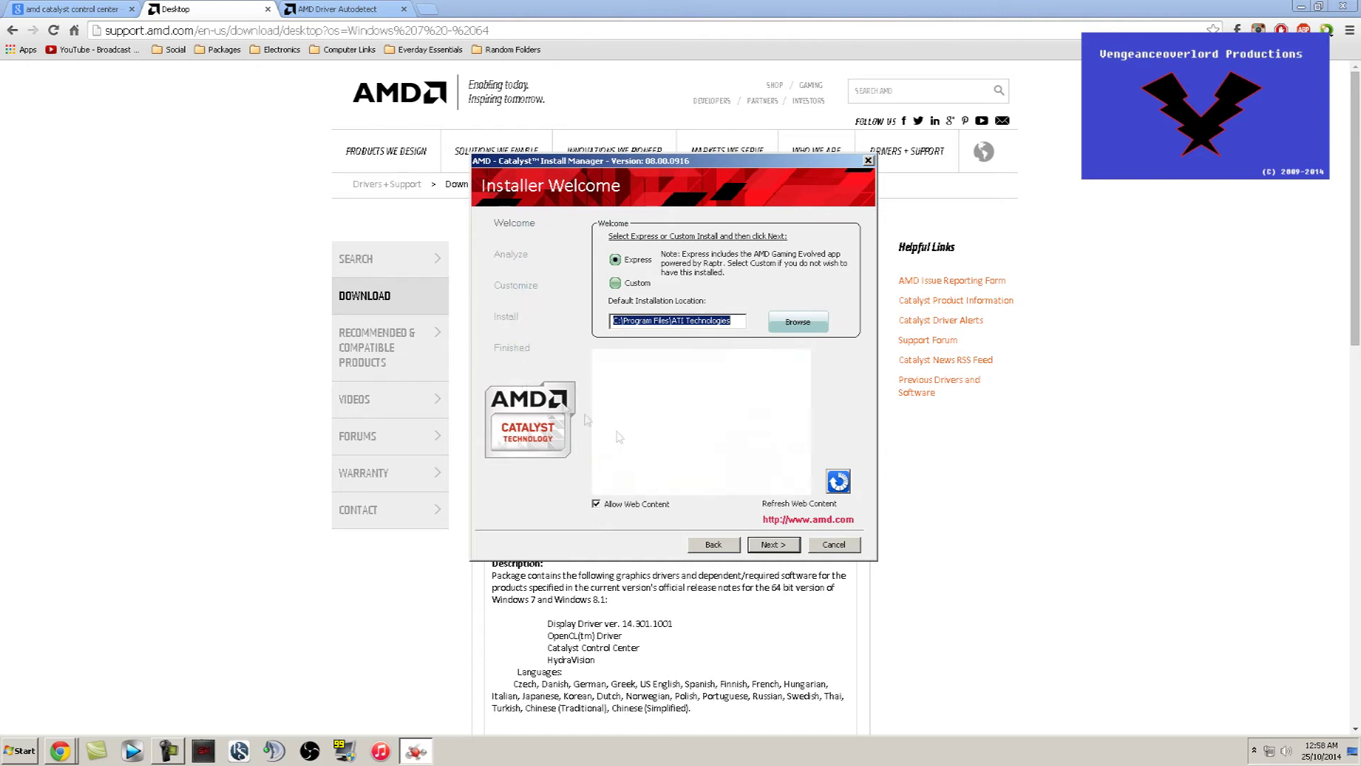
Search the Start Menu for 'cat' and launch AMD Catalyst Control Center
{"action": "left_click", "coordinate": [24, 750]}
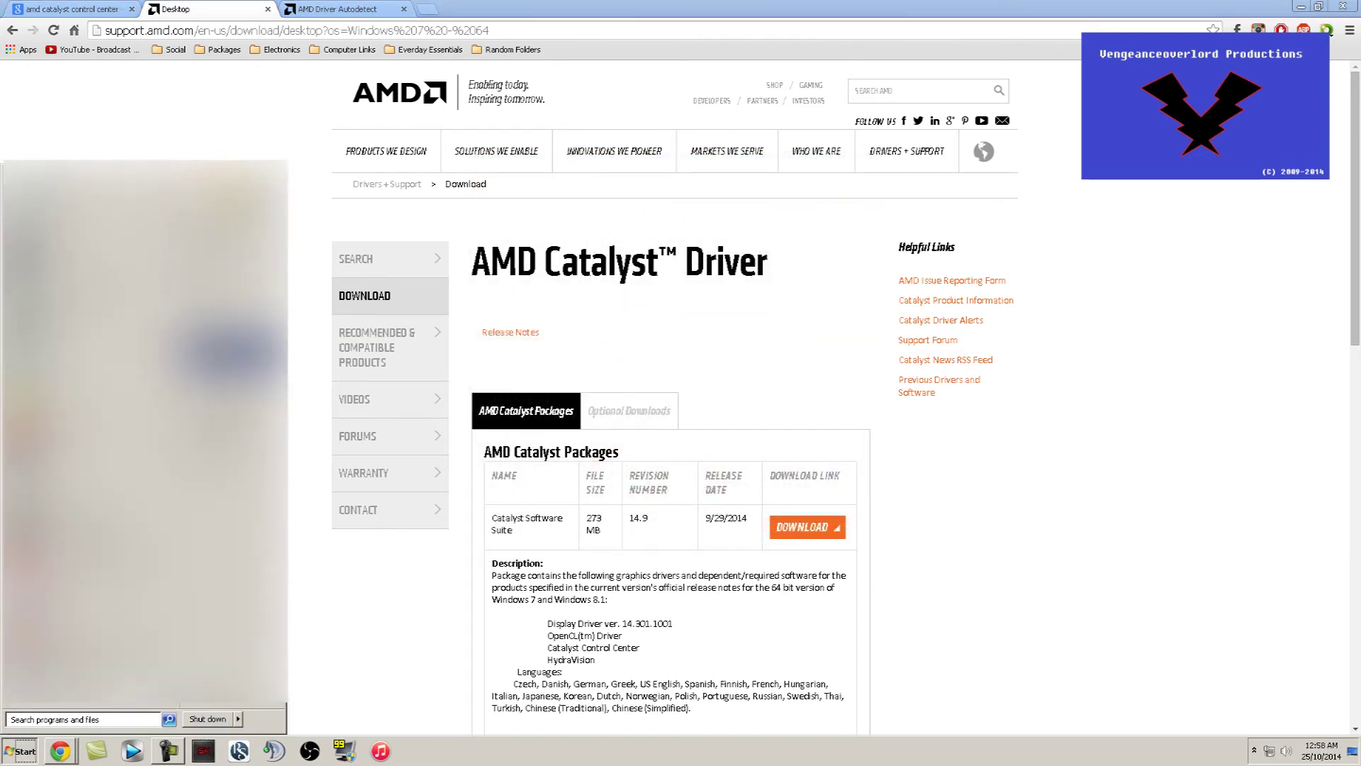
{"action": "left_click", "coordinate": [86, 719]}
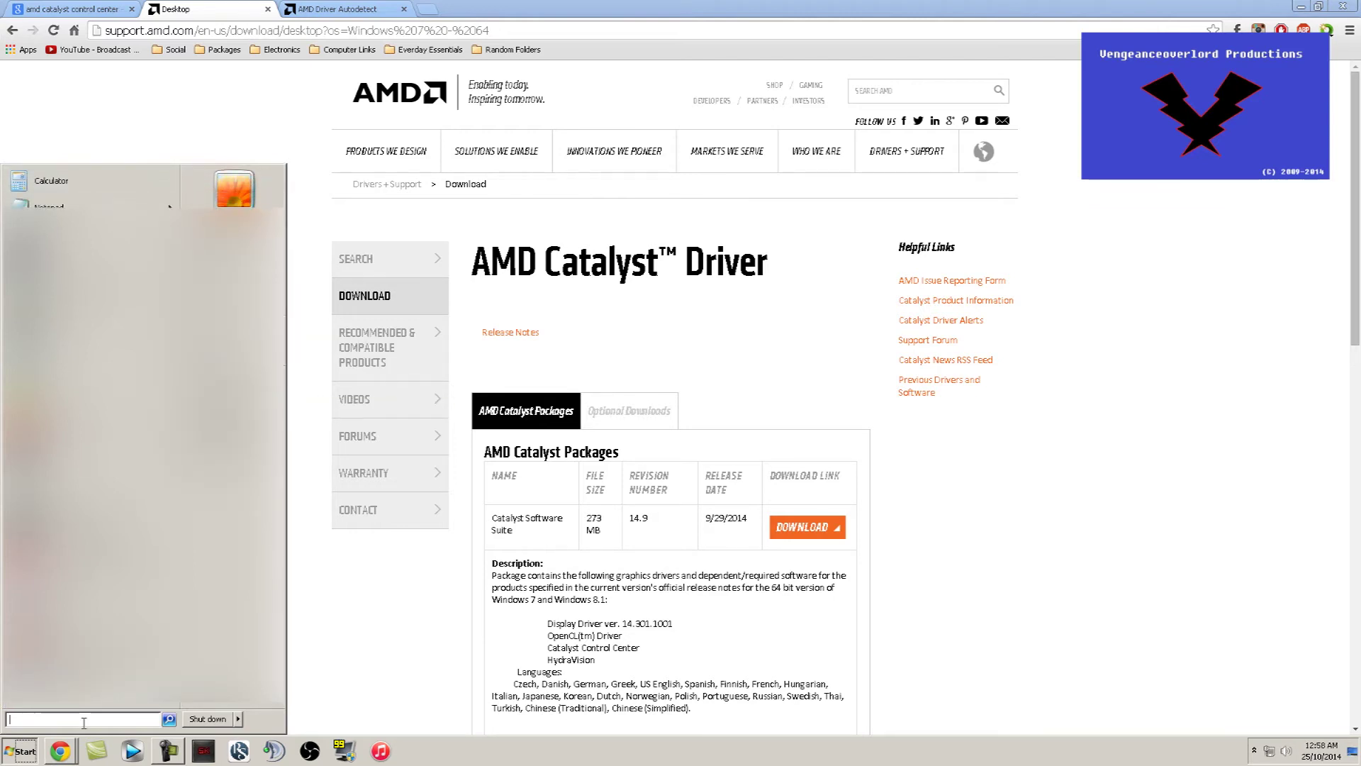
{"action": "type", "text": "cat"}
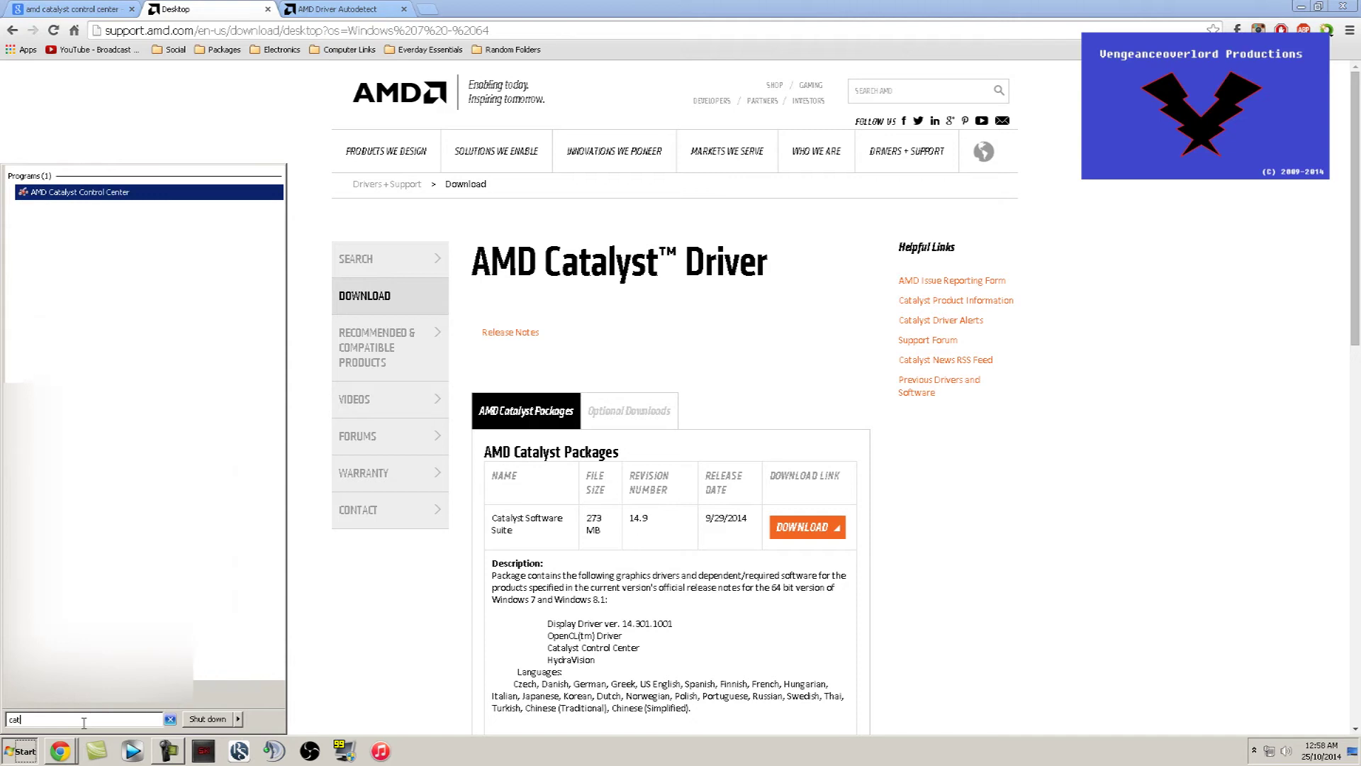
{"action": "right_click", "coordinate": [77, 192]}
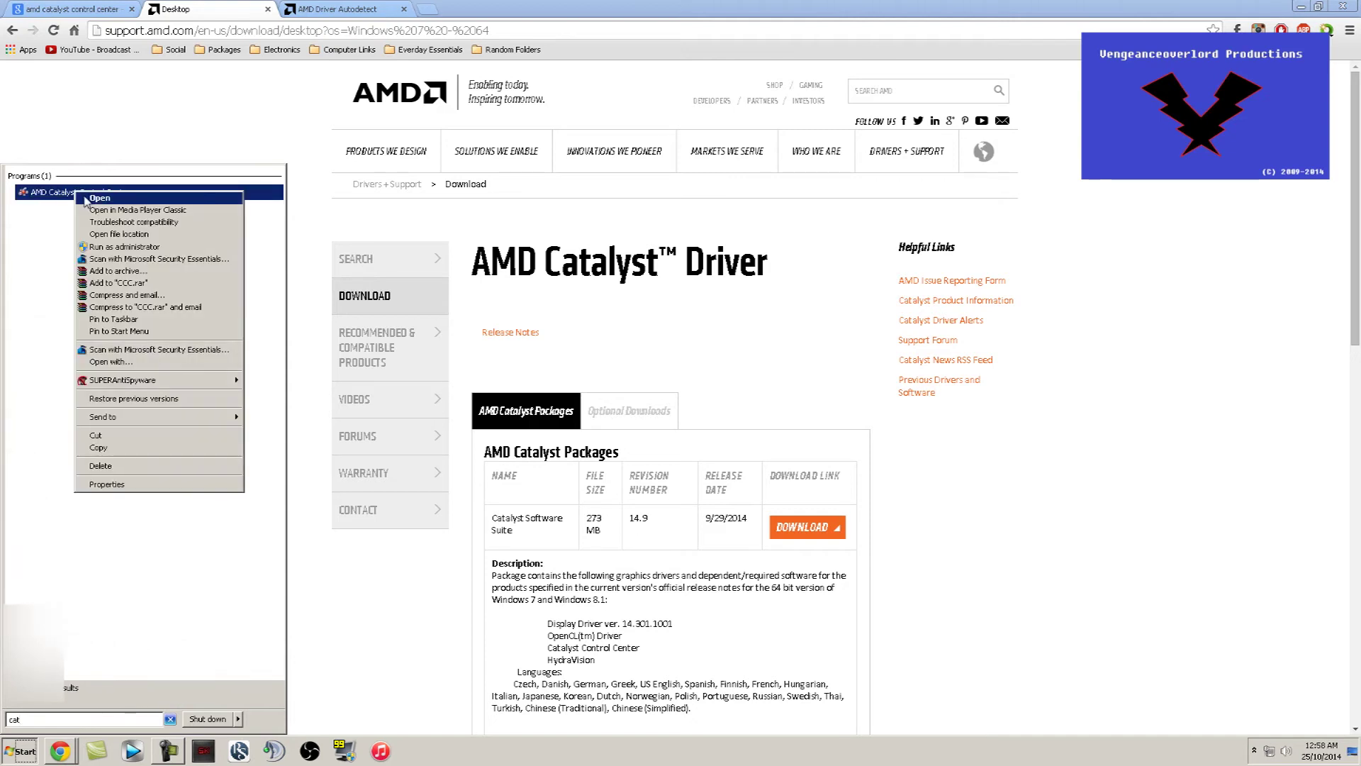
{"action": "left_click", "coordinate": [87, 199]}
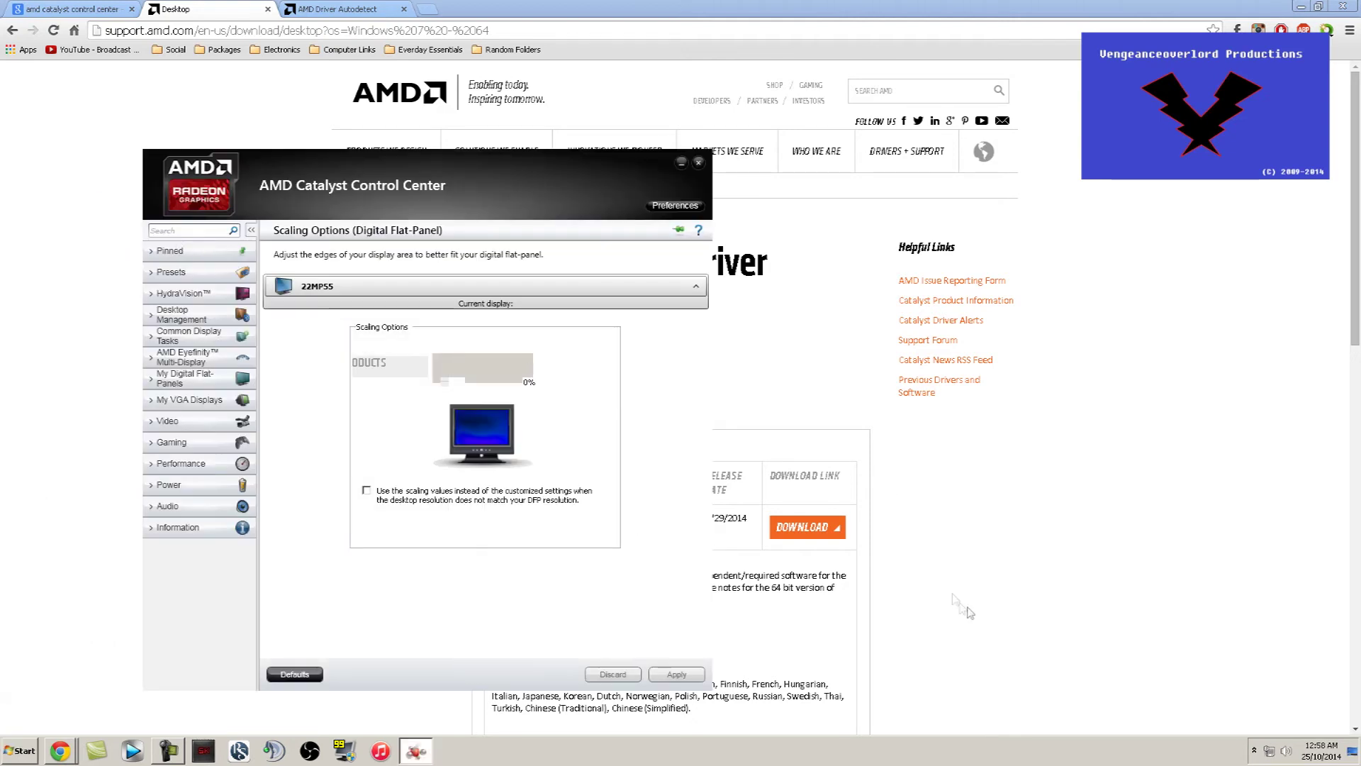
Bring Catalyst Control Center forward, open the flat panel's Scaling Options, and drag to 10% underscan
{"action": "left_click", "coordinate": [1254, 750]}
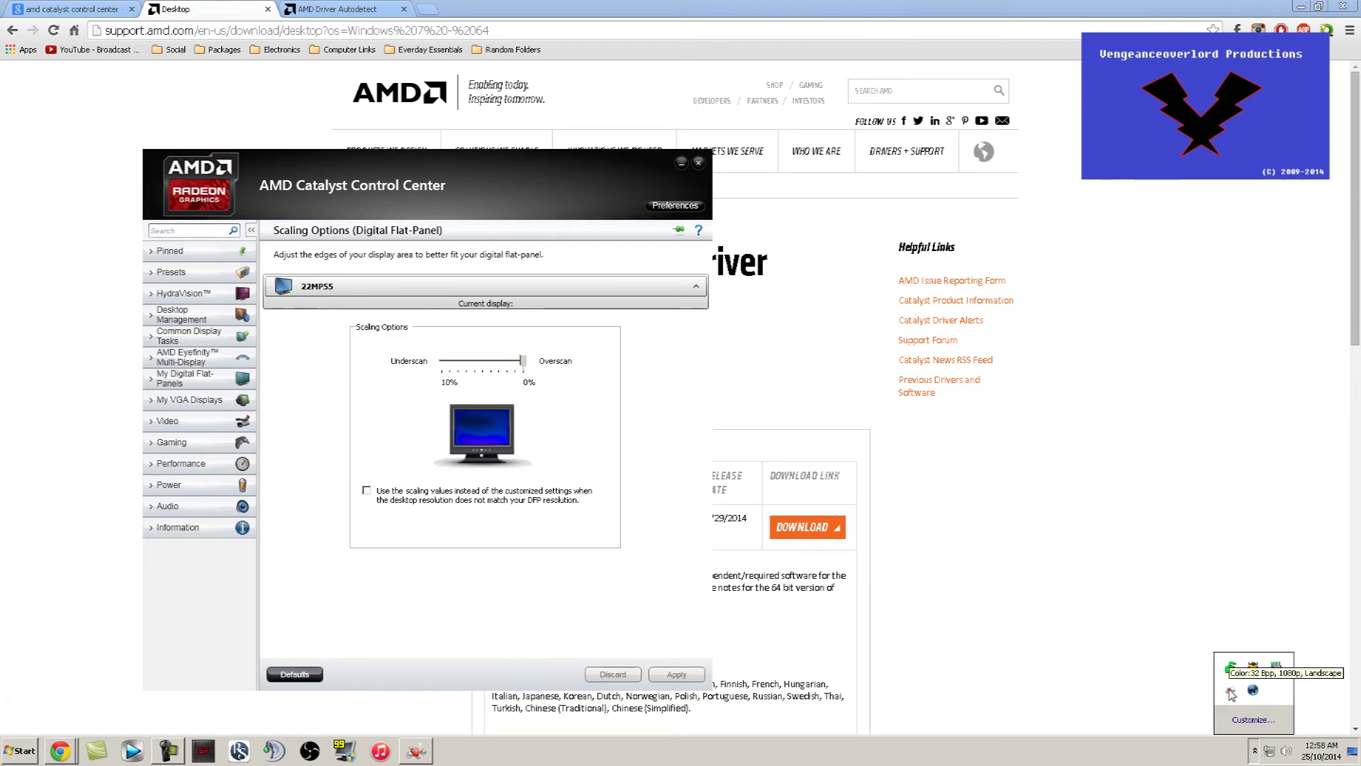
{"action": "left_click", "coordinate": [1128, 633]}
{"action": "left_click", "coordinate": [416, 750]}
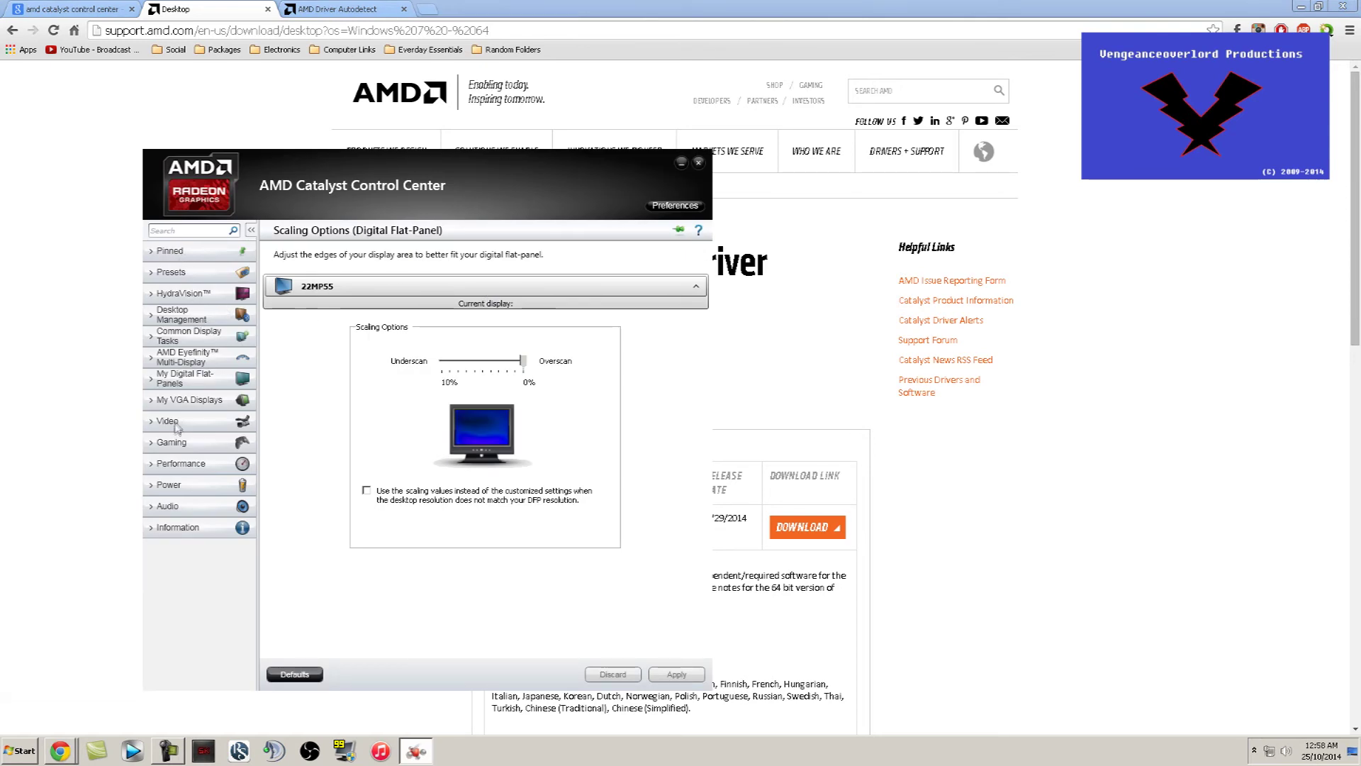
{"action": "left_click", "coordinate": [153, 382]}
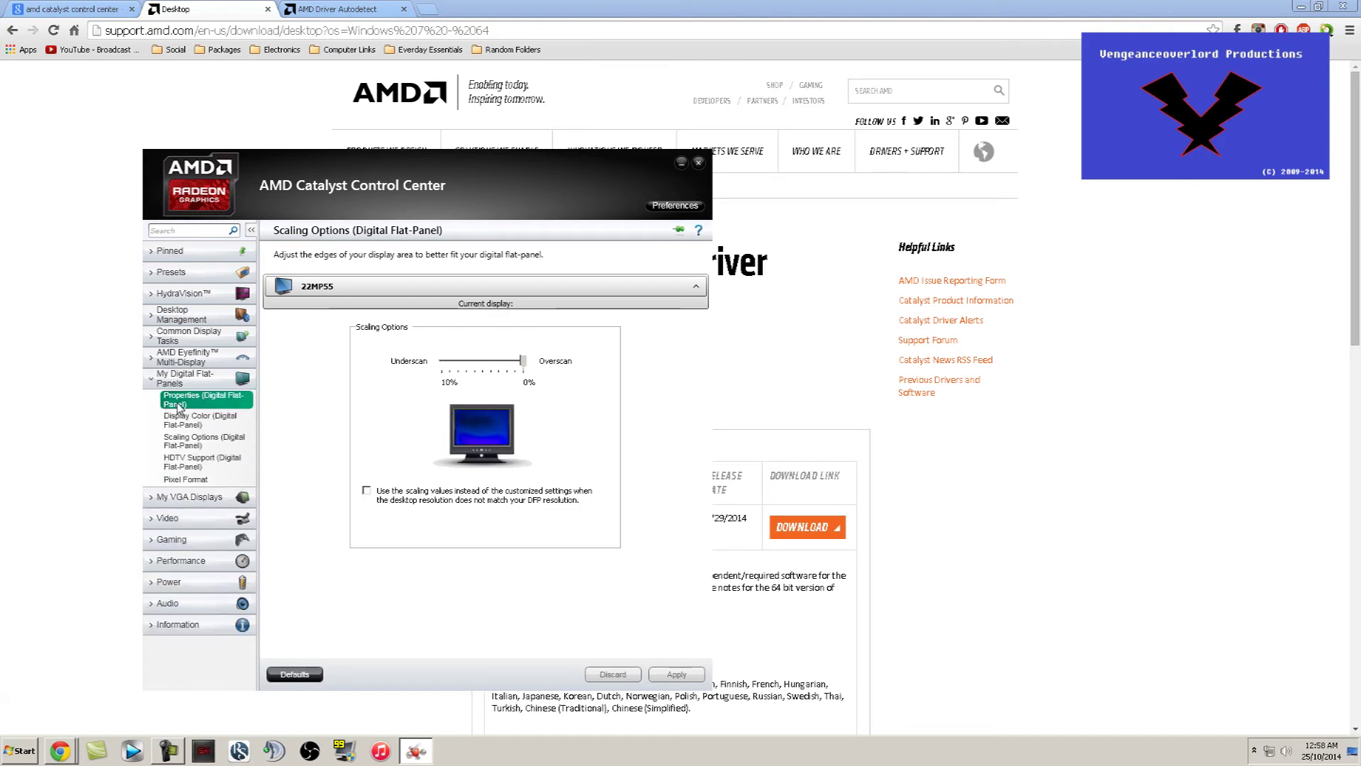
{"action": "left_click", "coordinate": [205, 441]}
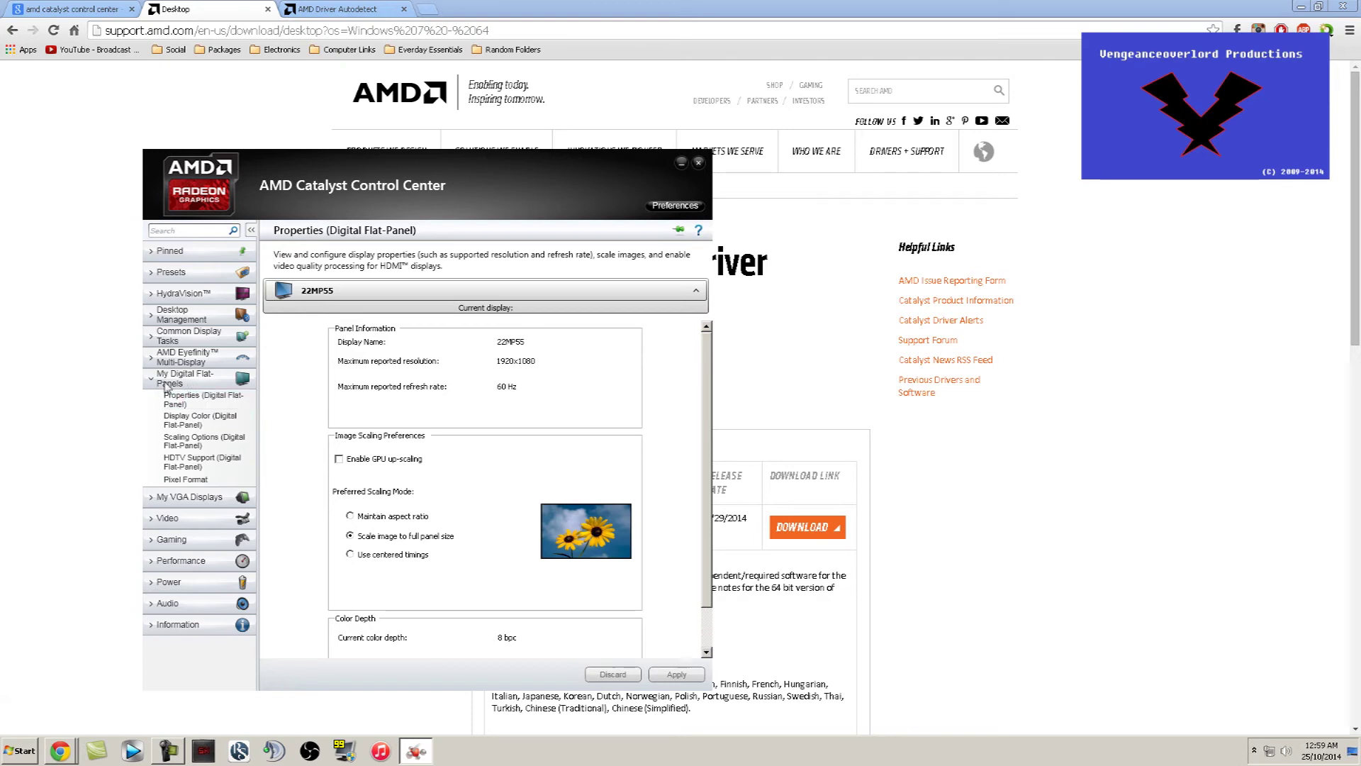
{"action": "left_click", "coordinate": [199, 440]}
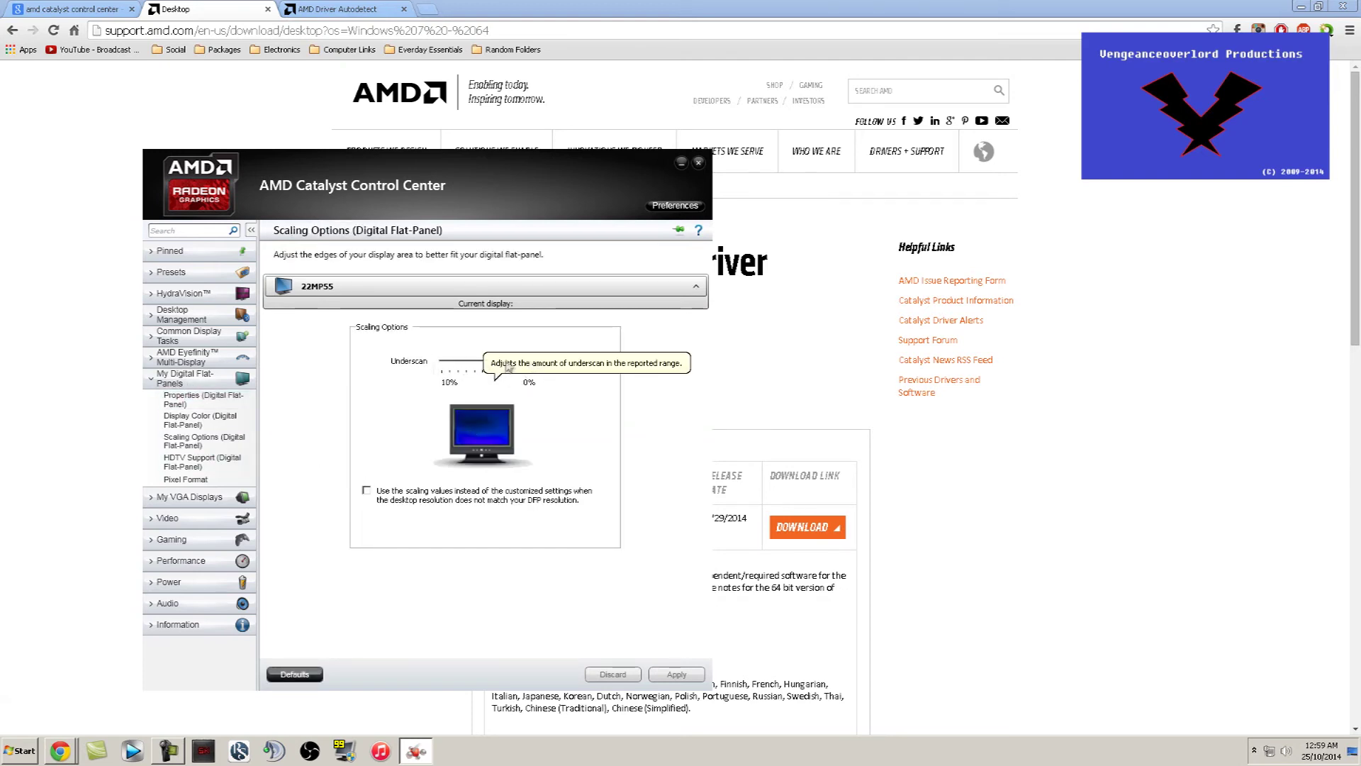
{"action": "left_click_drag", "start_coordinate": [523, 364], "coordinate": [602, 371]}
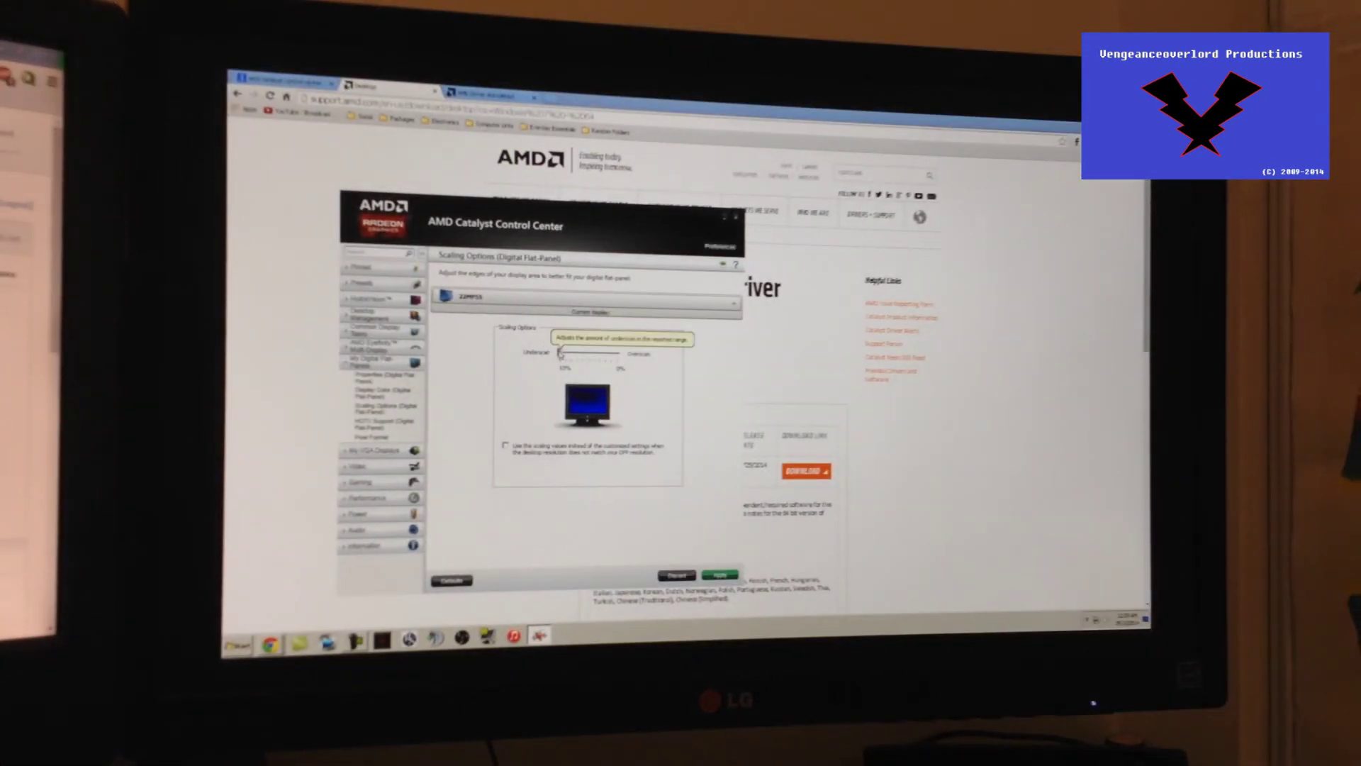
Drag the scaling slider fully right to 0% overscan and compare the result on the monitor
{"action": "left_click_drag", "start_coordinate": [560, 355], "coordinate": [606, 353]}
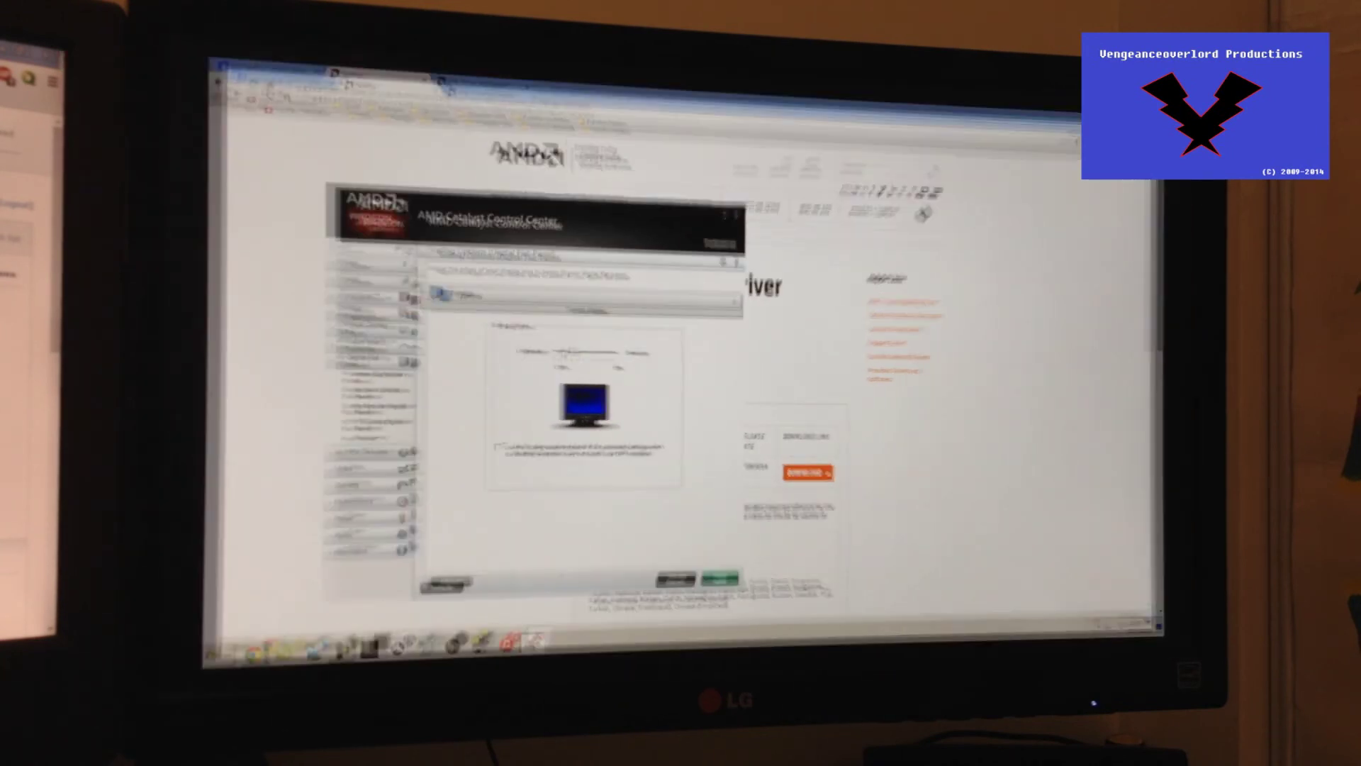
{"action": "left_click_drag", "start_coordinate": [594, 352], "coordinate": [644, 356]}
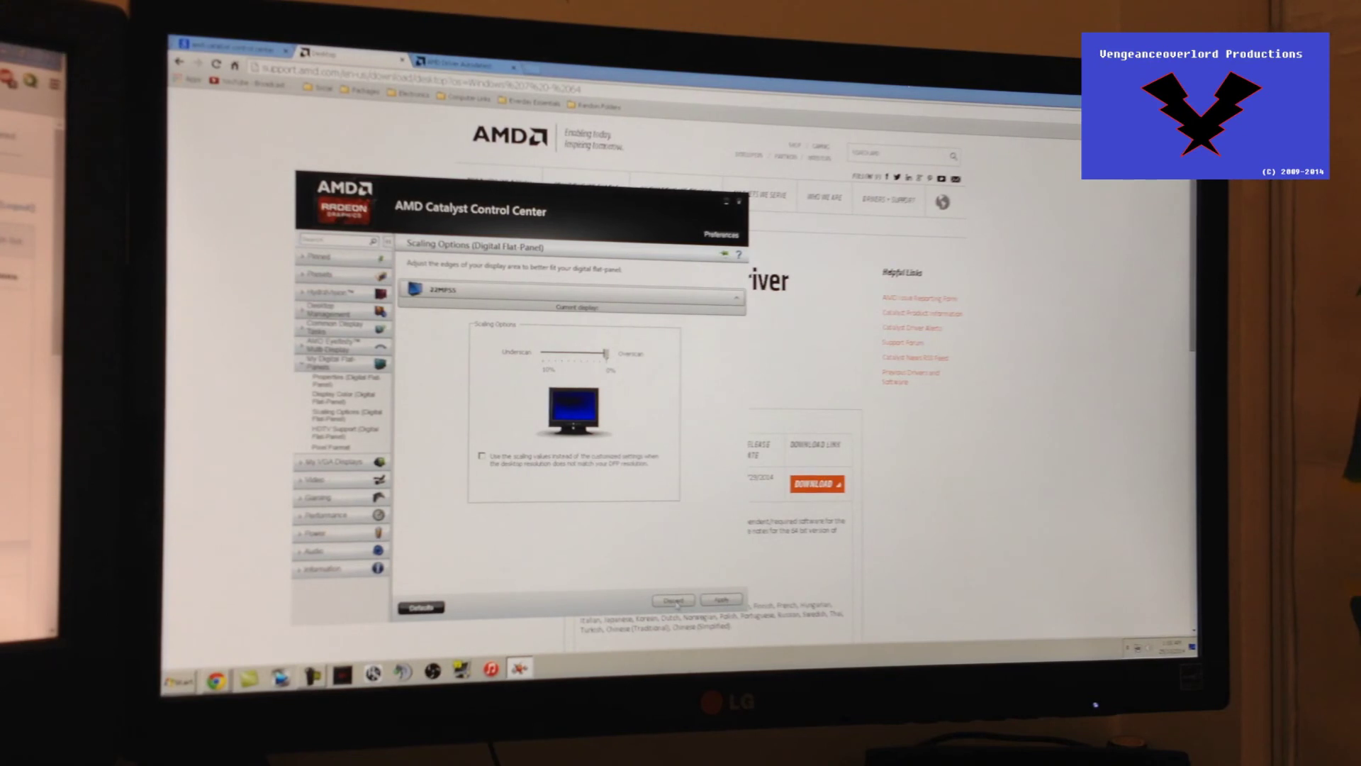
{"action": "mouse_move", "coordinate": [606, 352]}
{"action": "left_mouse_down"}
{"action": "mouse_move", "coordinate": [543, 352]}
{"action": "mouse_move", "coordinate": [615, 354]}
{"action": "left_mouse_up"}
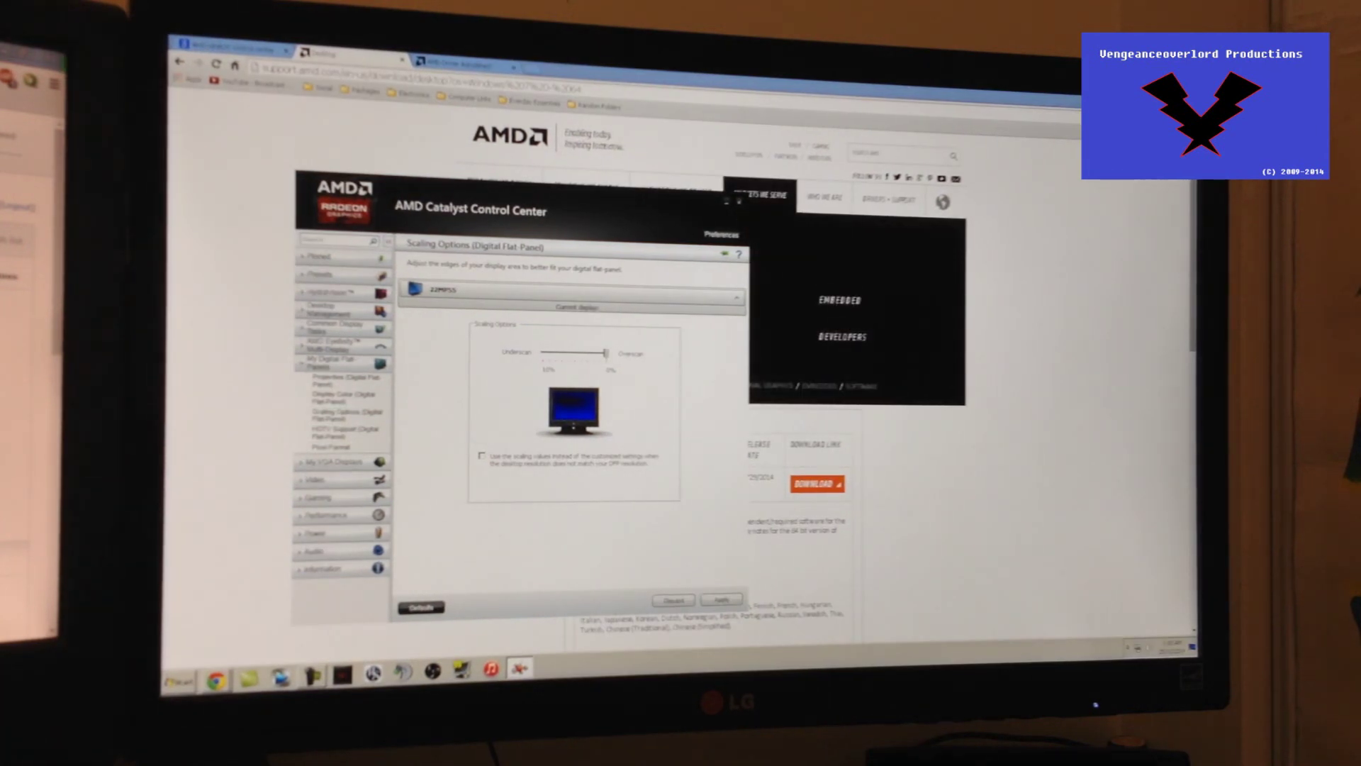
Browse the VGA display's Properties, Image Adjustments, Image Scaling and Display Color pages, returning to Properties
{"action": "left_click", "coordinate": [329, 461]}
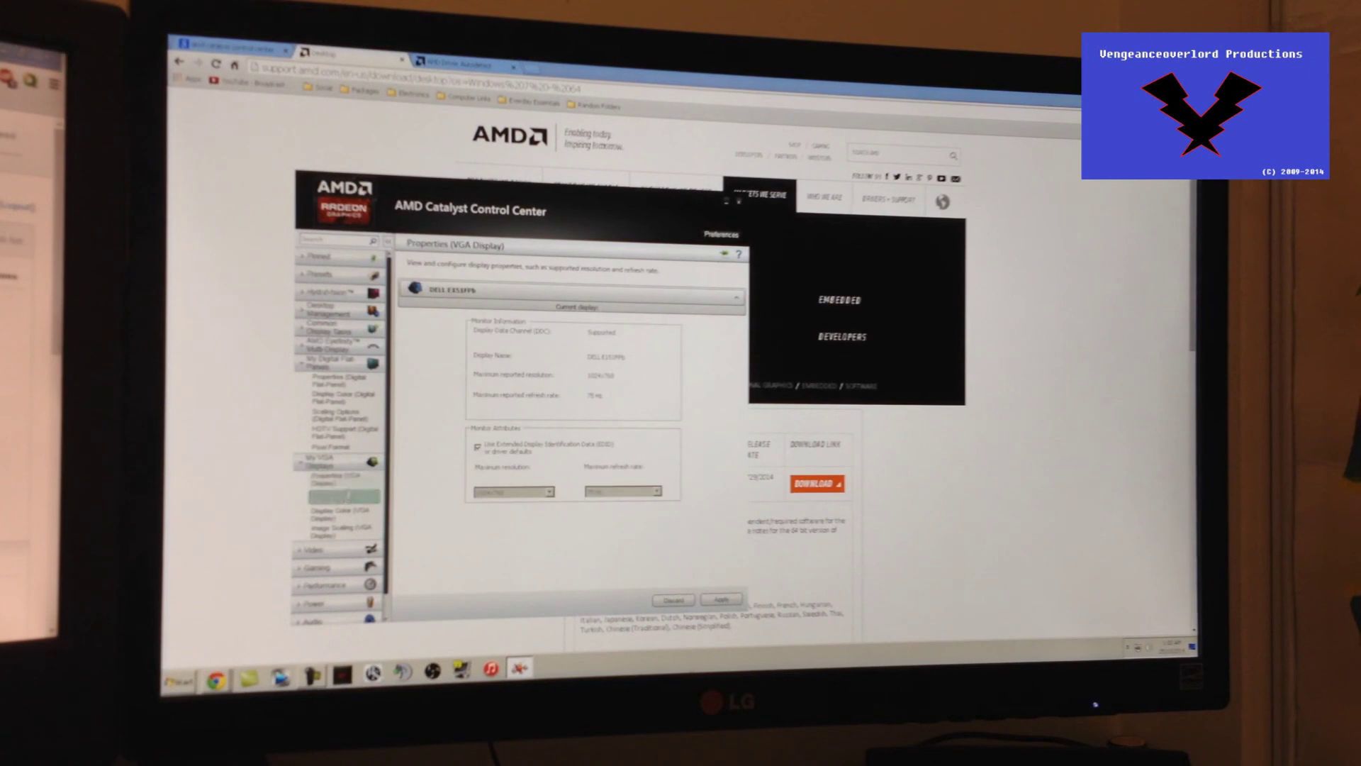
{"action": "left_click", "coordinate": [342, 495]}
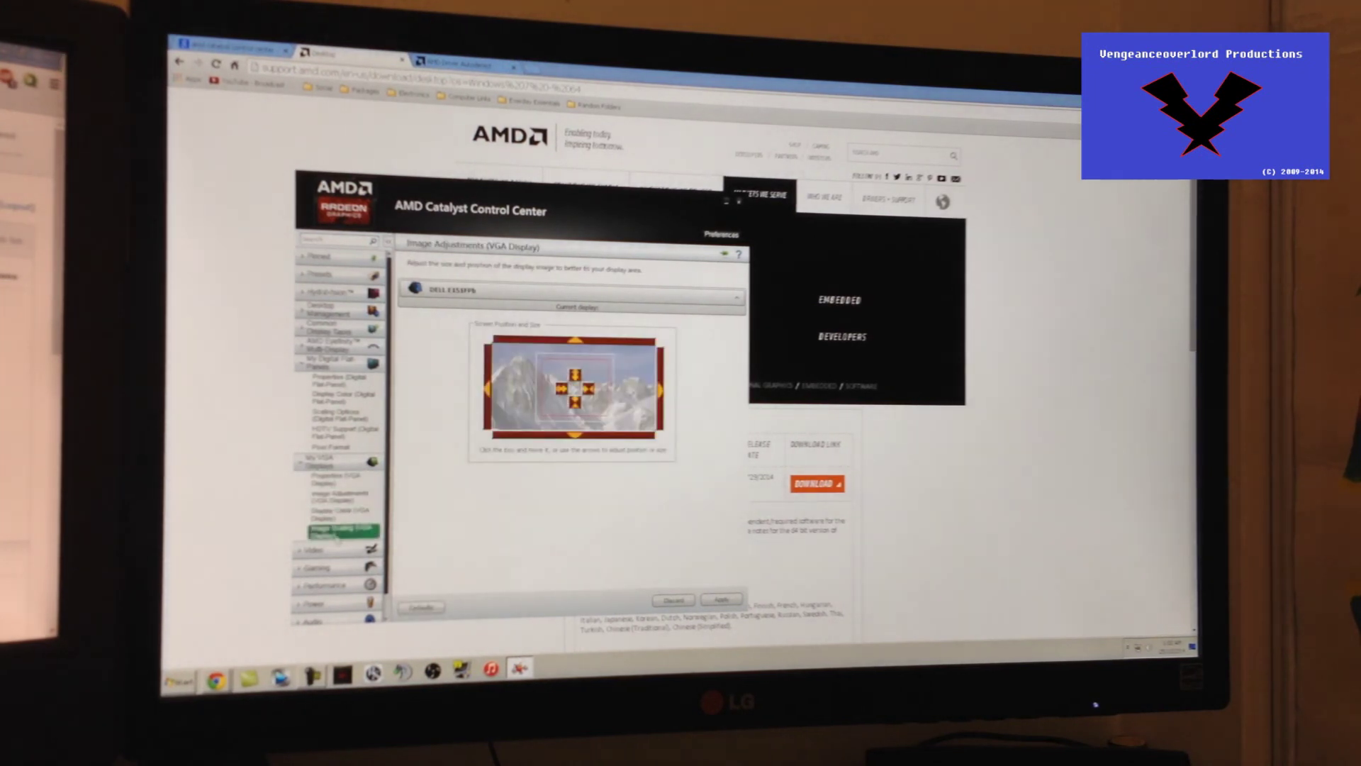
{"action": "left_click", "coordinate": [344, 531]}
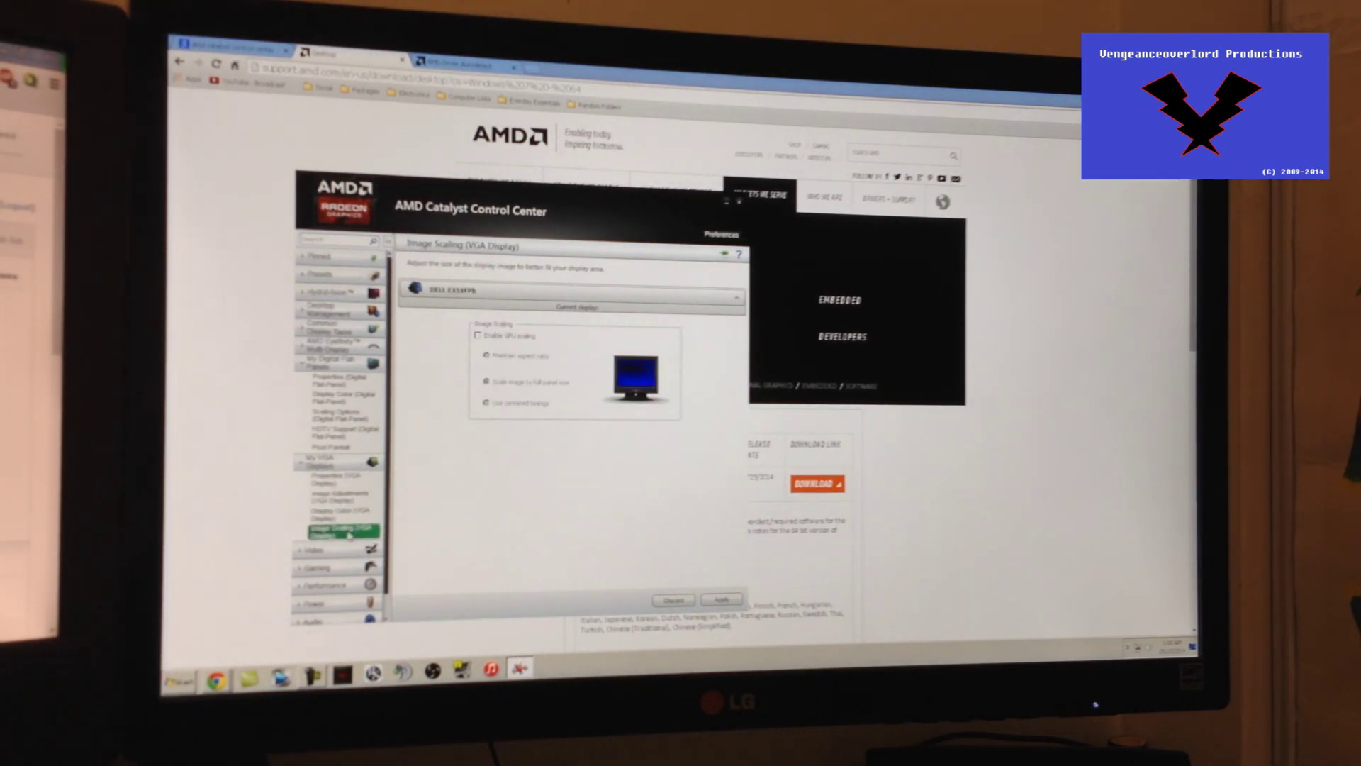
{"action": "left_click", "coordinate": [340, 512]}
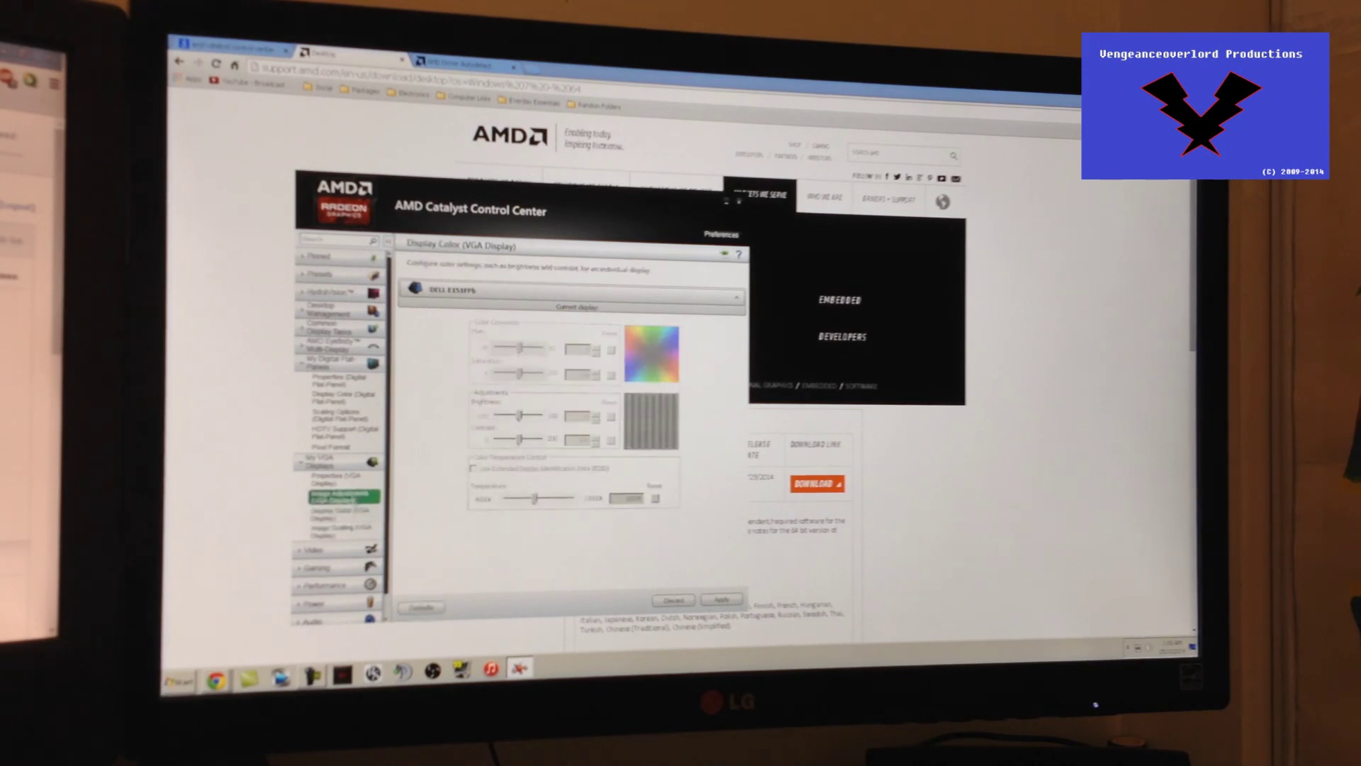
{"action": "left_click", "coordinate": [340, 480]}
{"action": "left_click", "coordinate": [332, 365]}
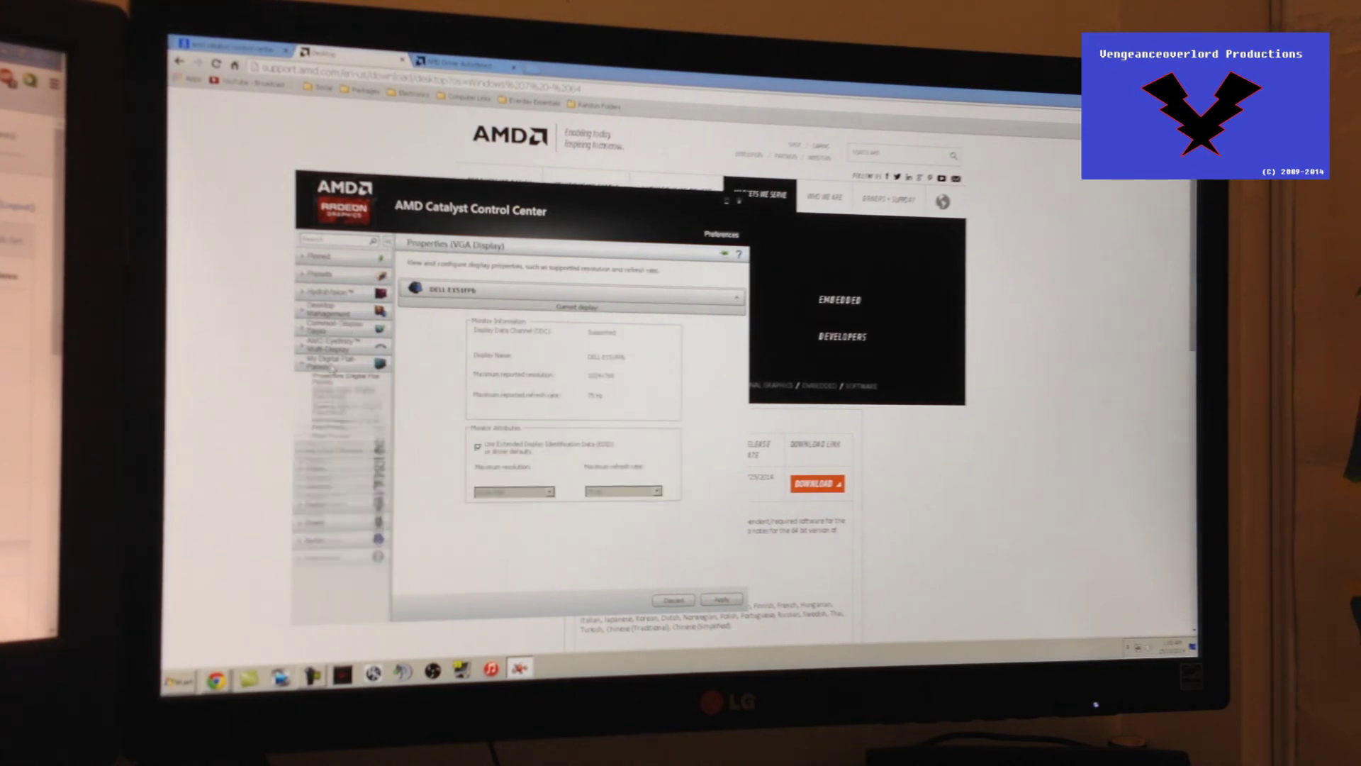